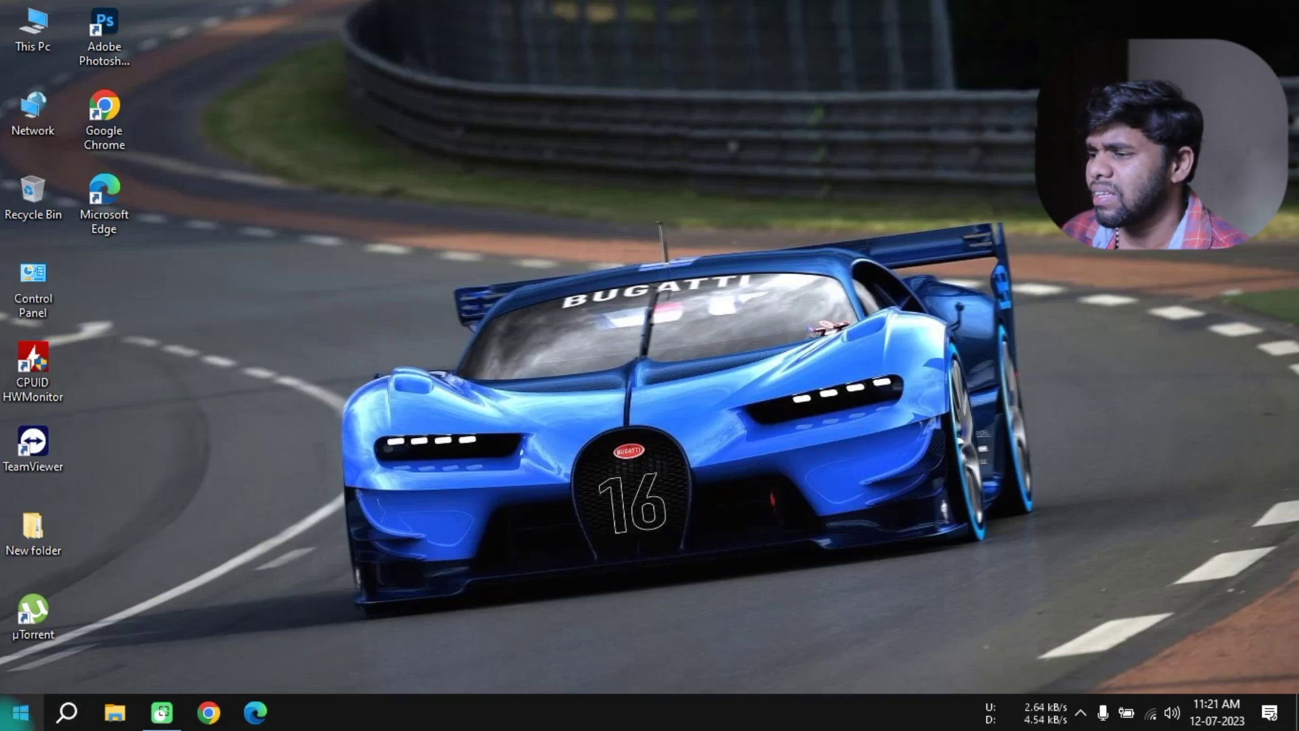
# Show the computer's power options, including Restart, and dismiss them without choosing one.
pyautogui.click(20, 712)
pyautogui.click(24, 665)
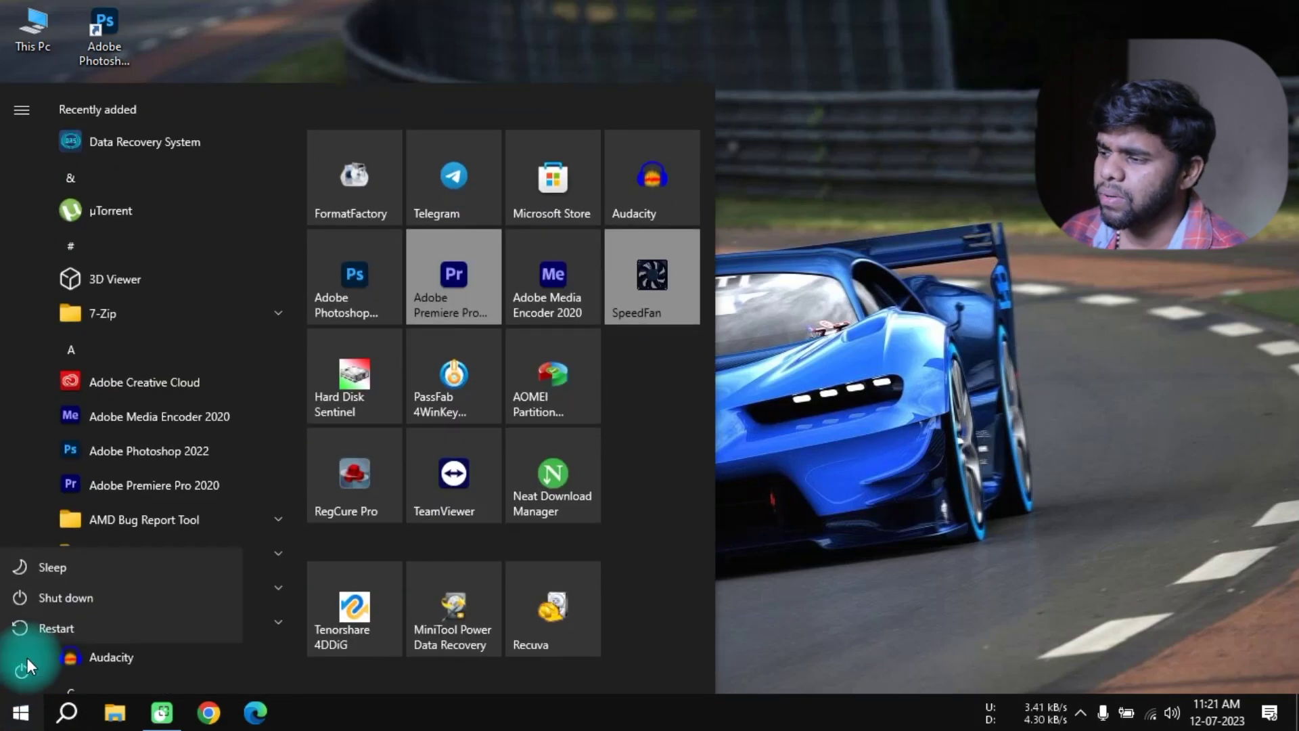
pyautogui.click(926, 422)
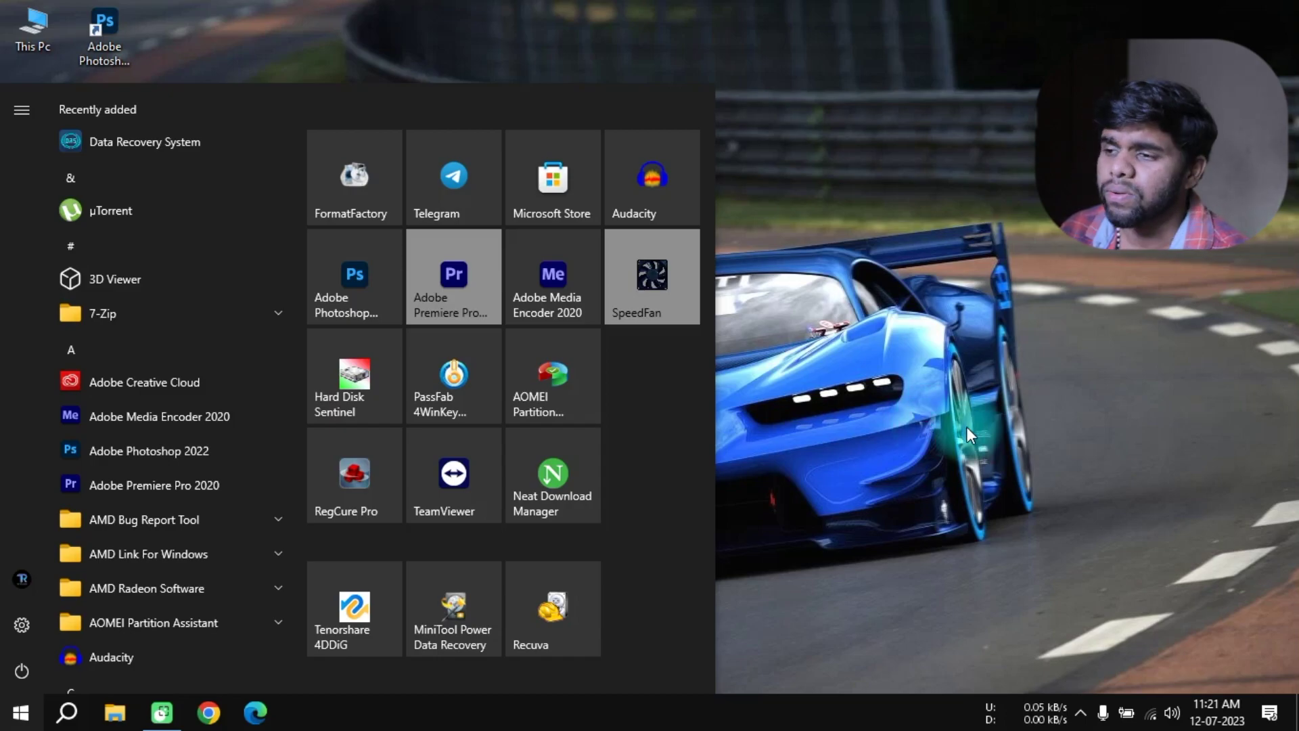
pyautogui.click(882, 334)
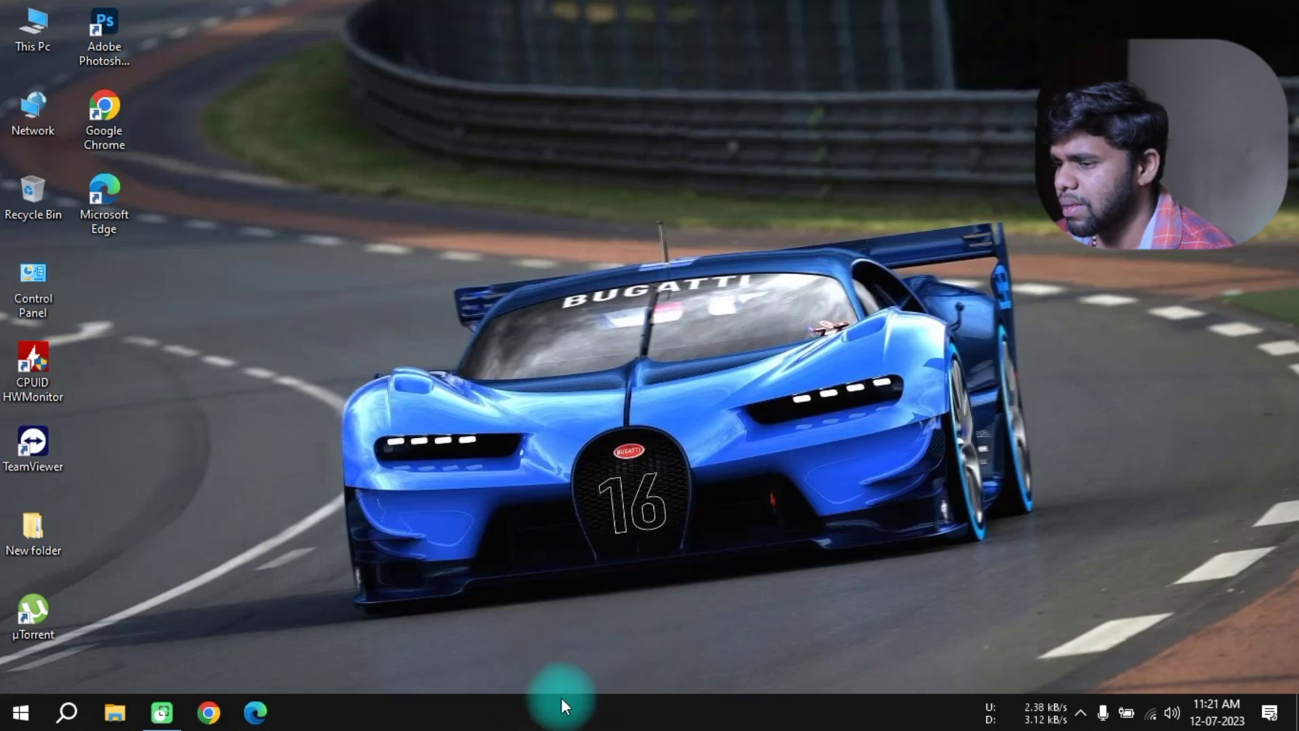
# Open Task Manager, maximize it and end the Adobe Update Service background process.
pyautogui.rightClick(523, 708)
pyautogui.click(599, 619)
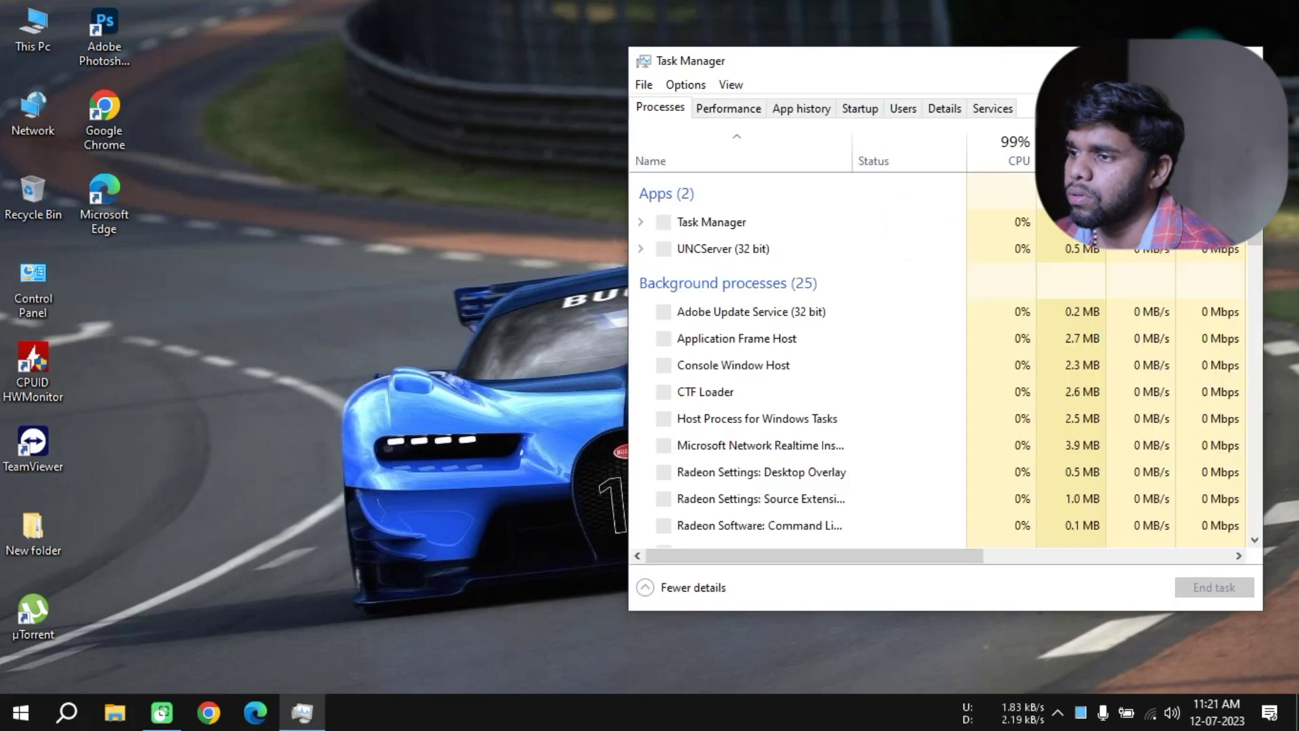
pyautogui.click(1196, 60)
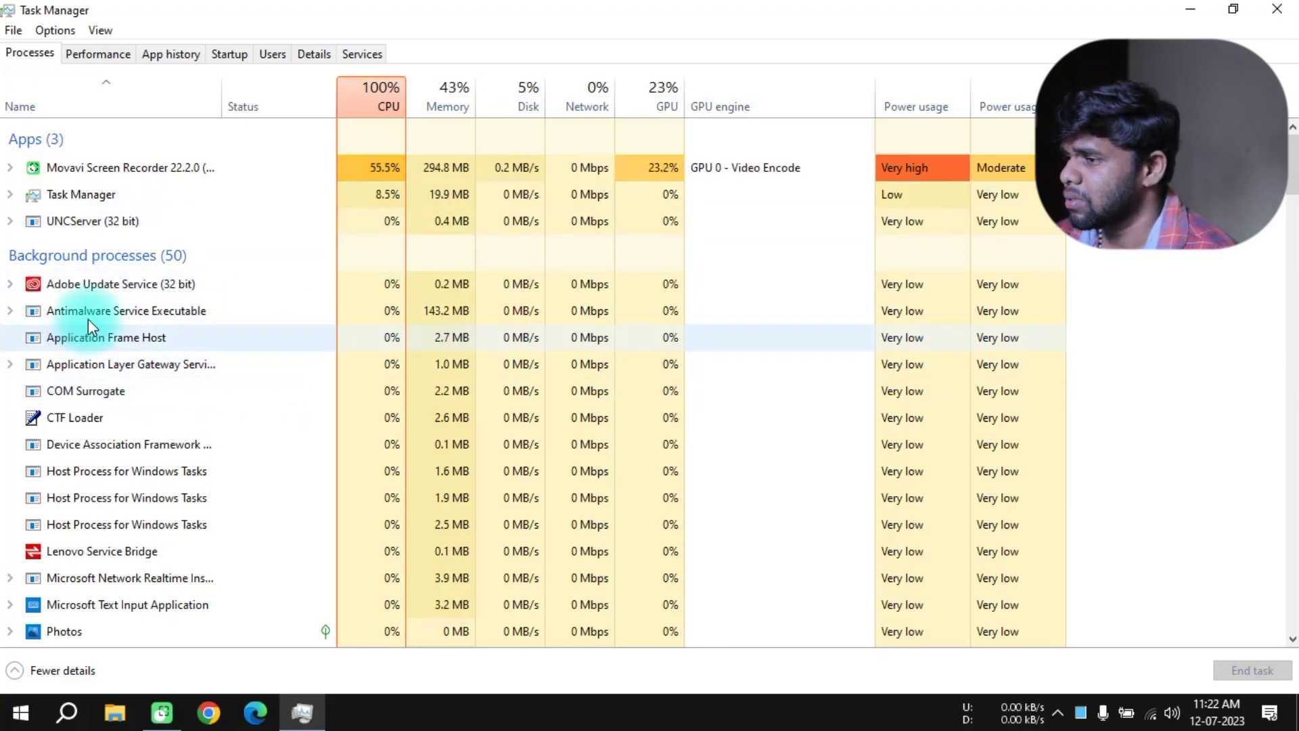
pyautogui.rightClick(102, 282)
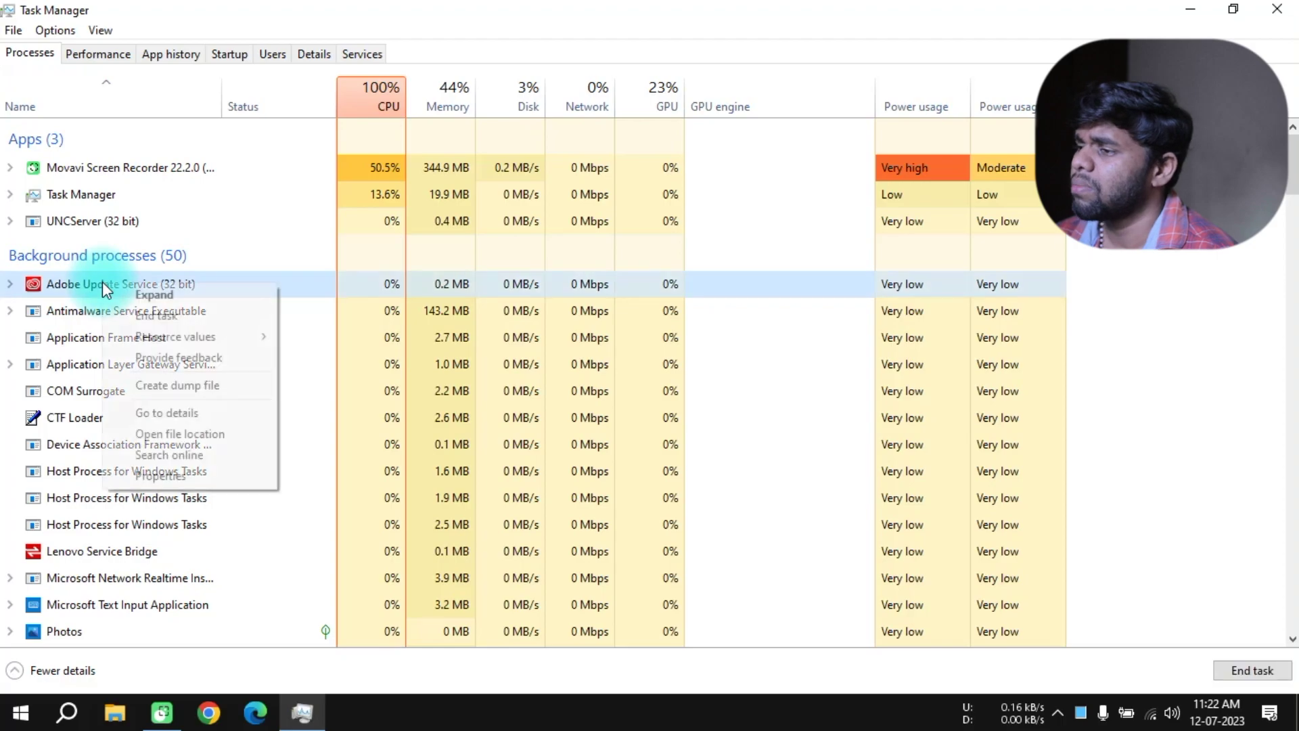
pyautogui.click(158, 317)
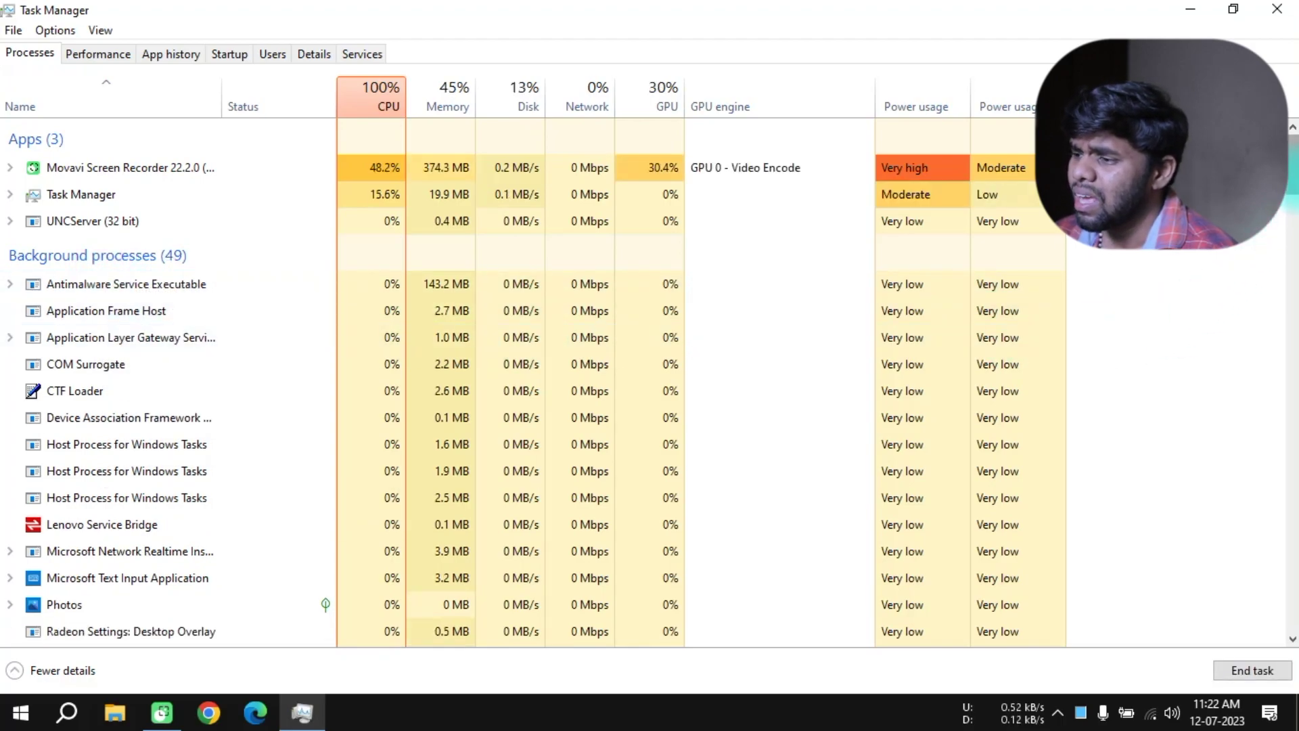
# End the Photos and Microsoft Text Input Application background processes.
pyautogui.scroll(-3, 588, 319)
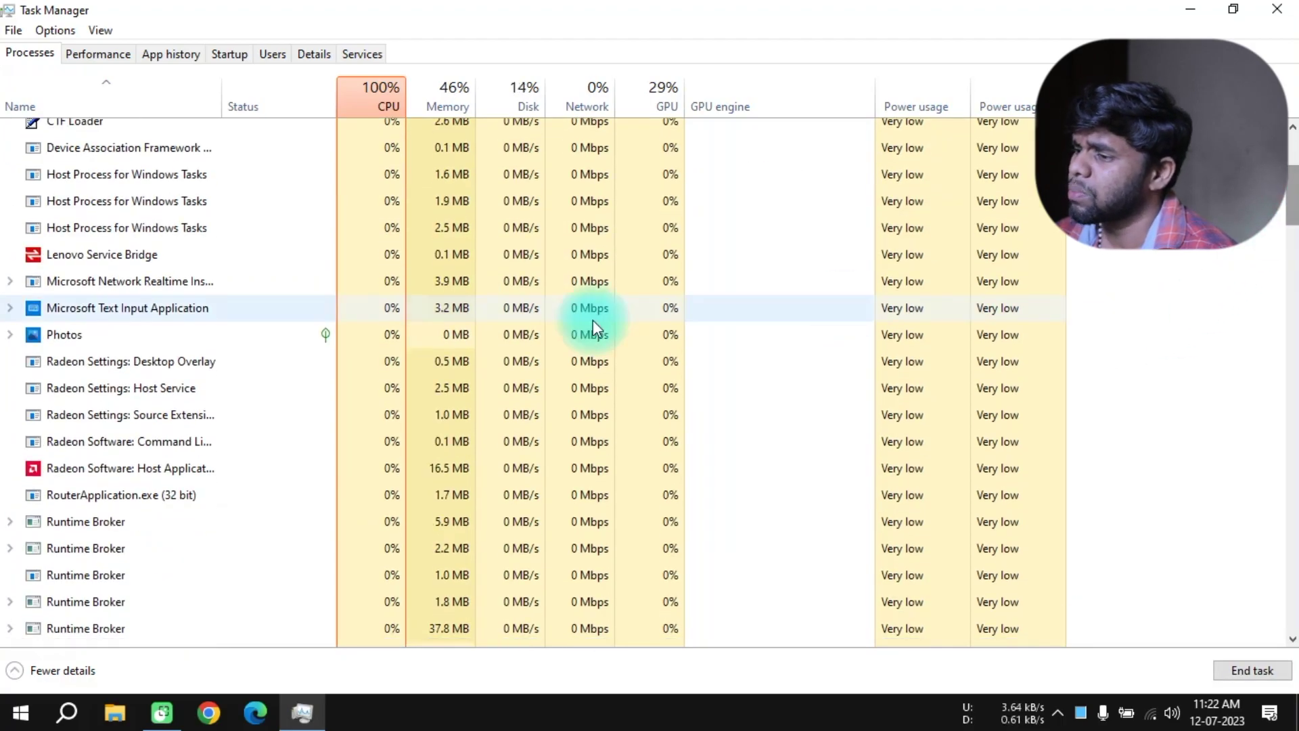
pyautogui.rightClick(91, 337)
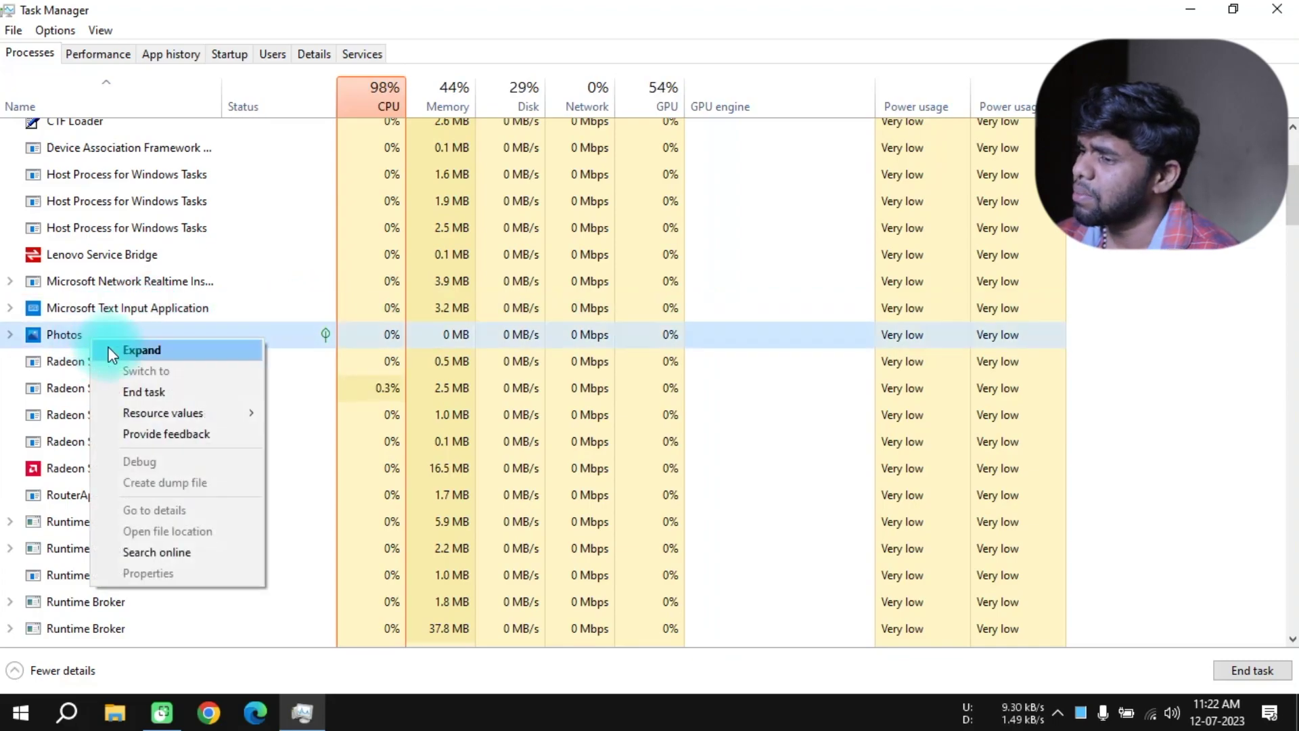
pyautogui.click(135, 391)
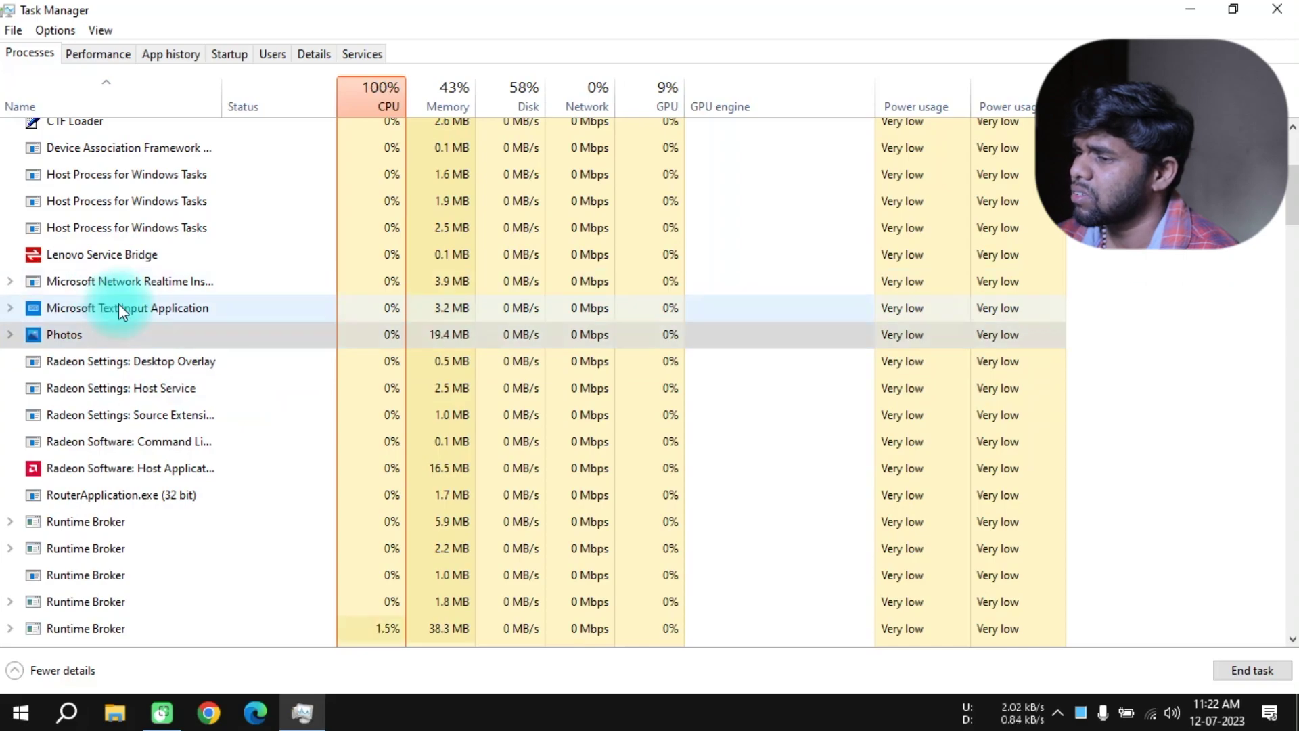
pyautogui.rightClick(119, 306)
pyautogui.click(203, 360)
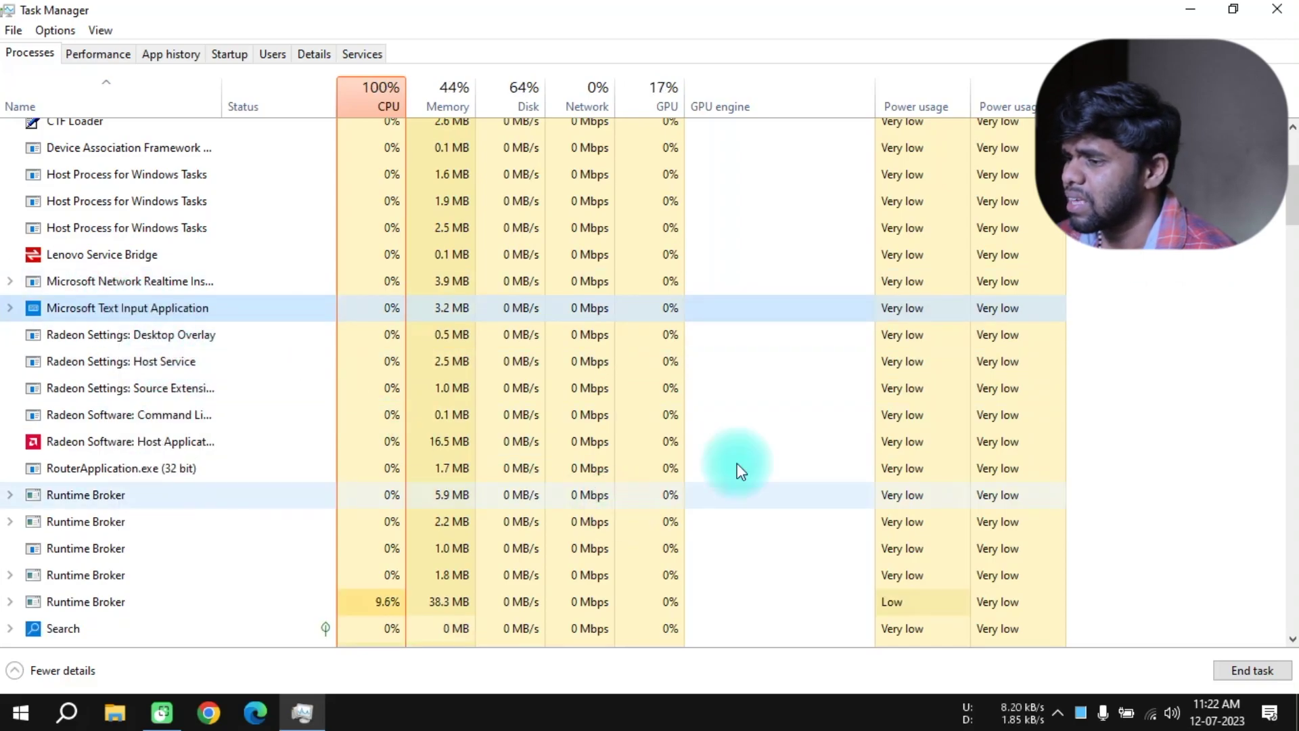
# Locate the Windows PowerShell entries among the background processes and end one of them.
pyautogui.scroll(-12, 1286, 337)
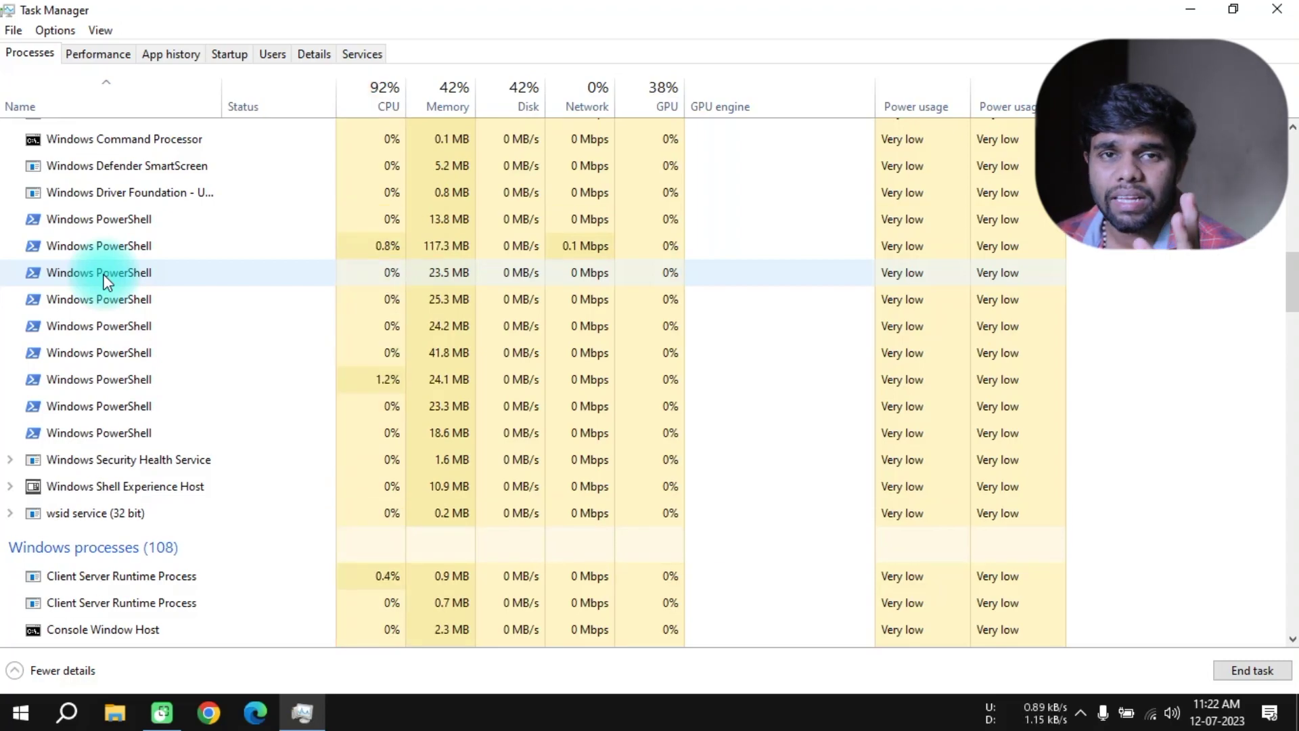
pyautogui.rightClick(102, 274)
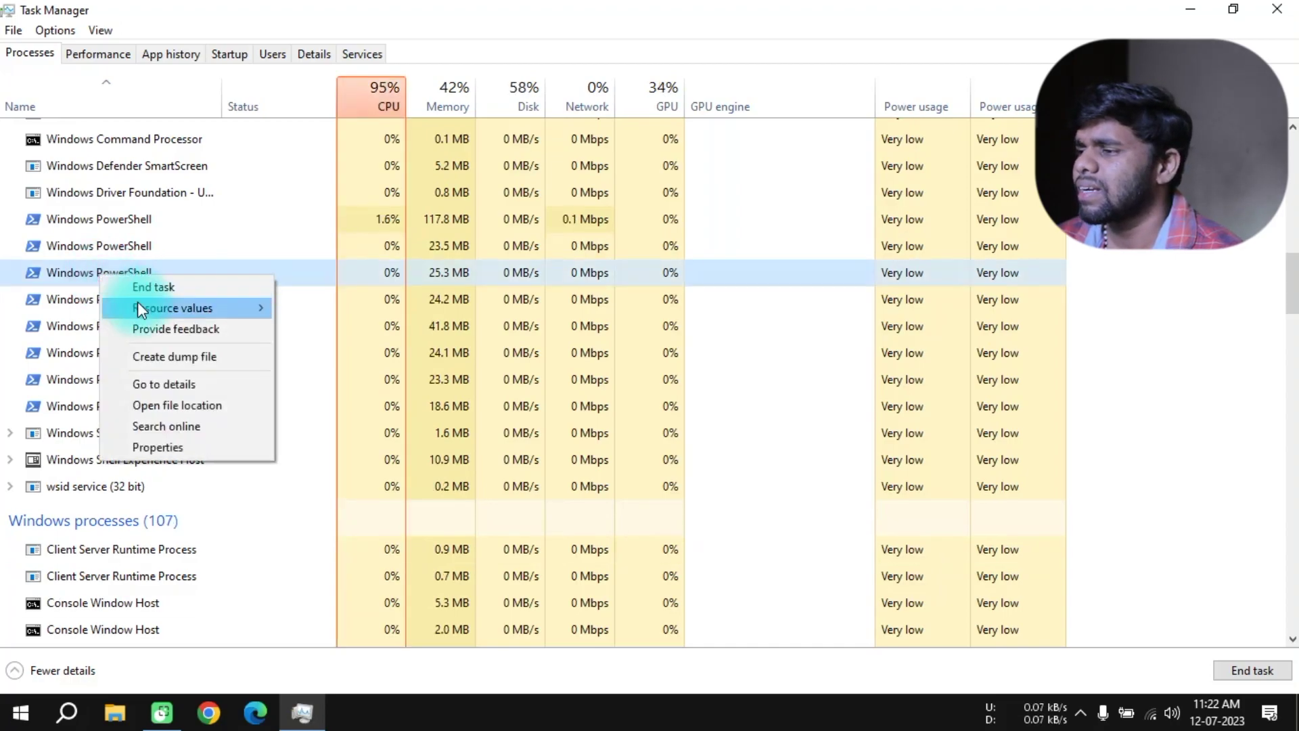
pyautogui.click(140, 289)
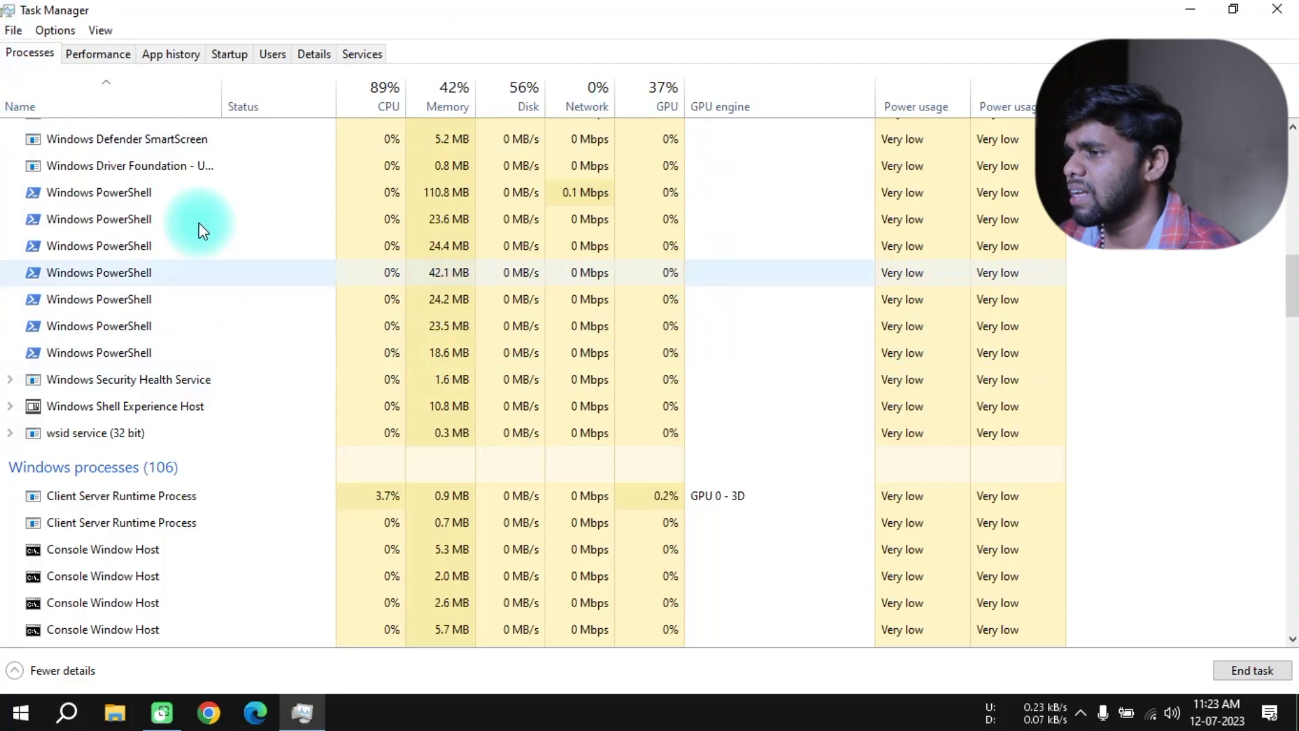
# Review the startup apps and the options for Adobe Creative Cloud without changing them, and close Task Manager.
pyautogui.click(233, 56)
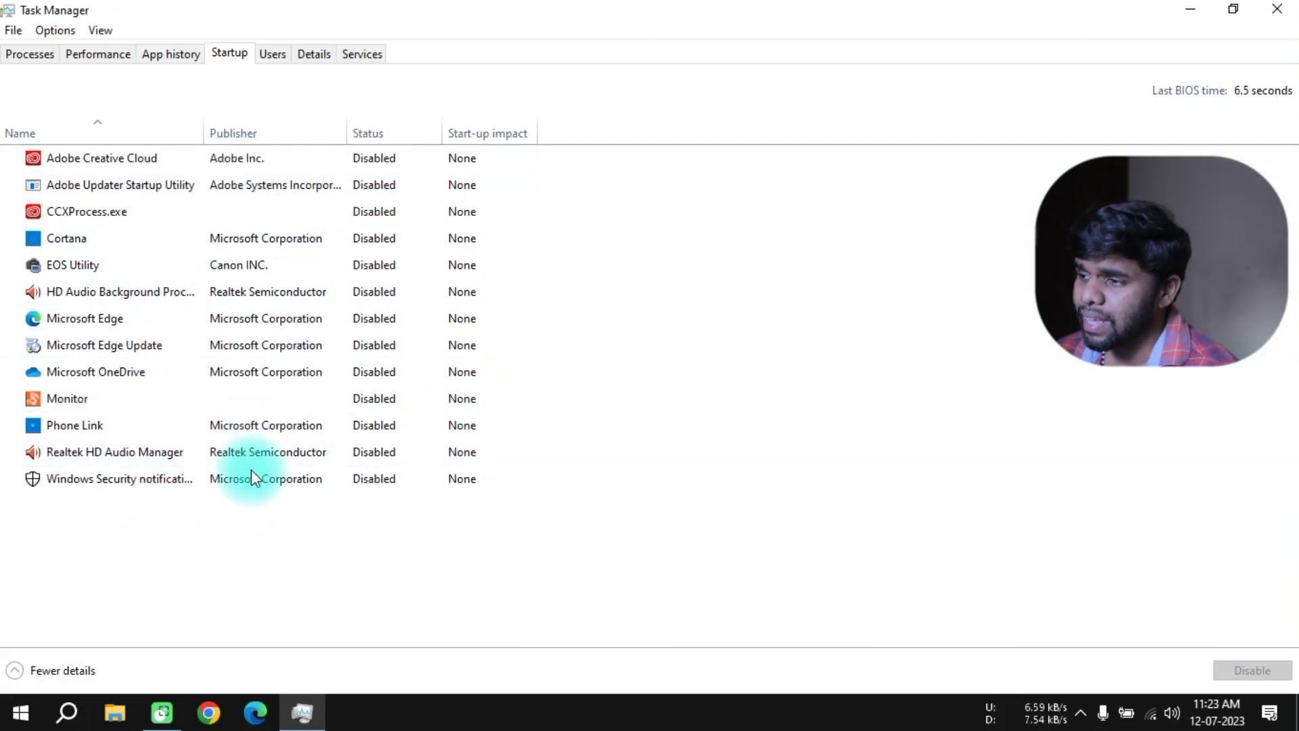
pyautogui.rightClick(334, 164)
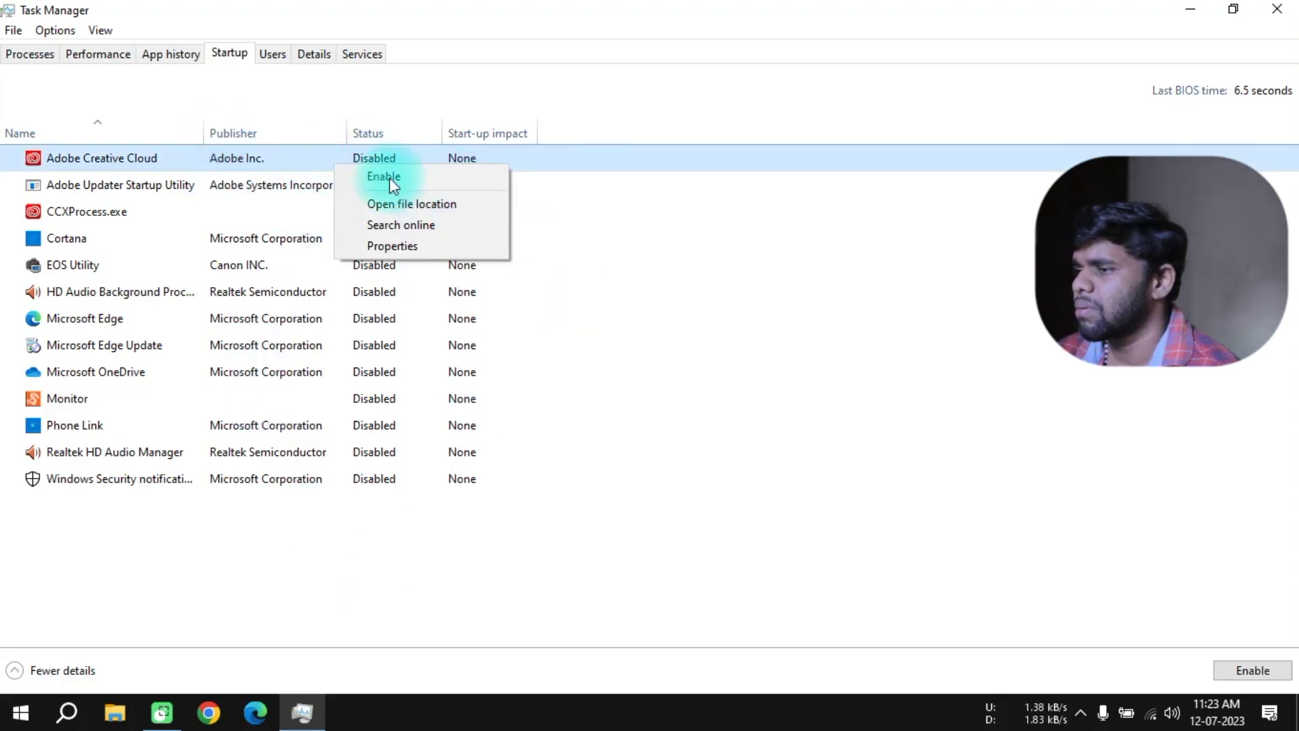
pyautogui.click(342, 546)
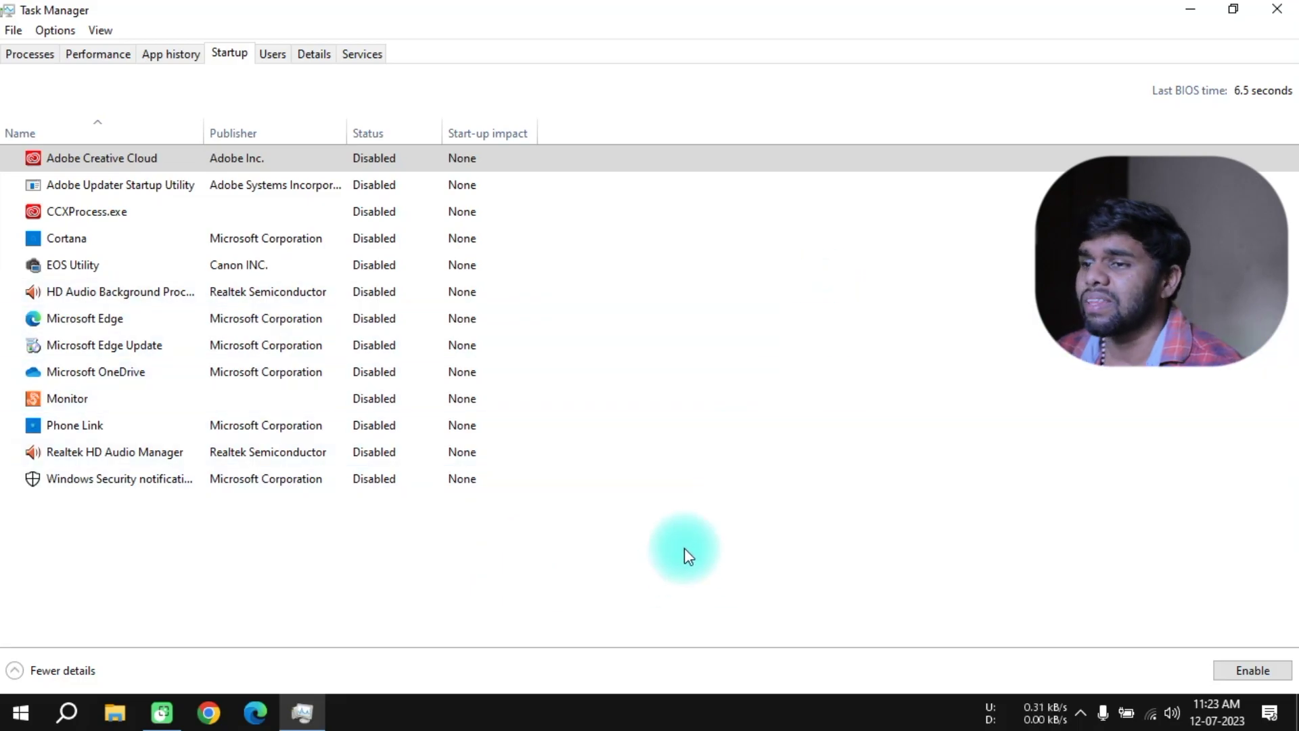
pyautogui.click(1278, 9)
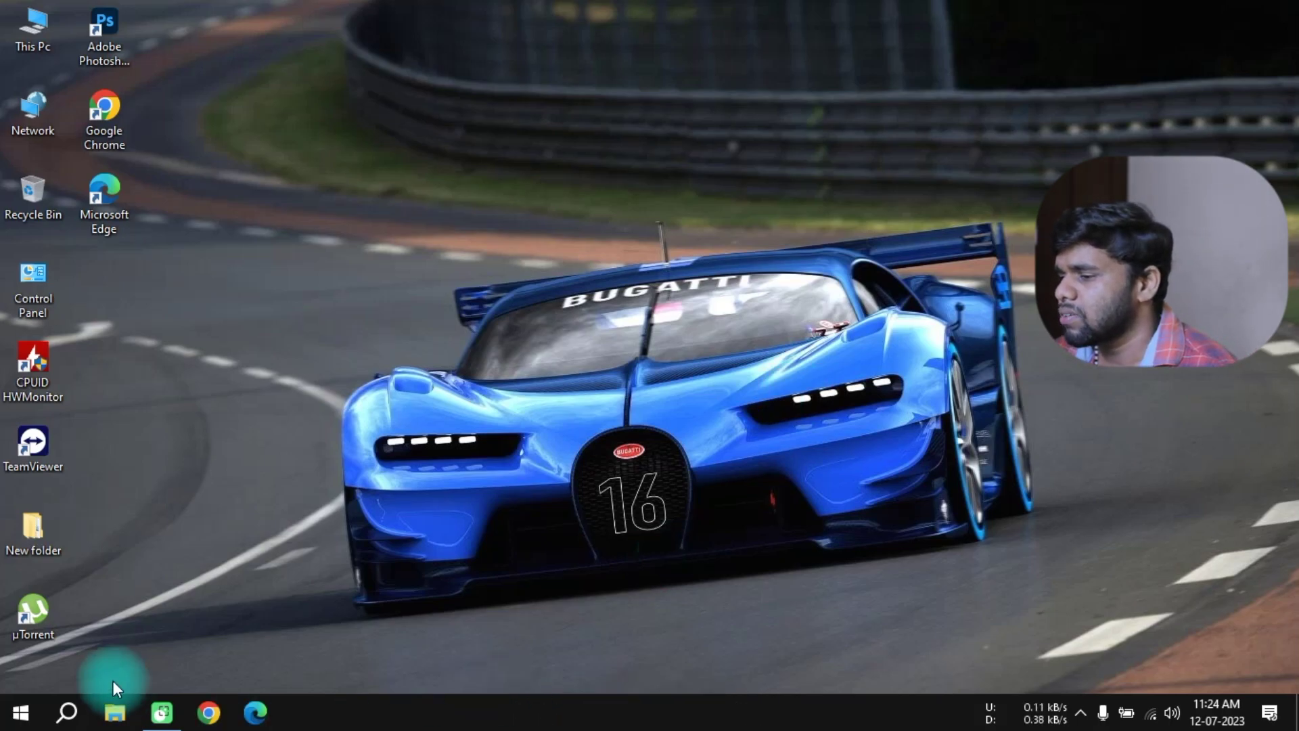
# Open Virus & threat protection and apply the Remove action to the Virus:Win32/Floxif.H threat.
pyautogui.click(66, 712)
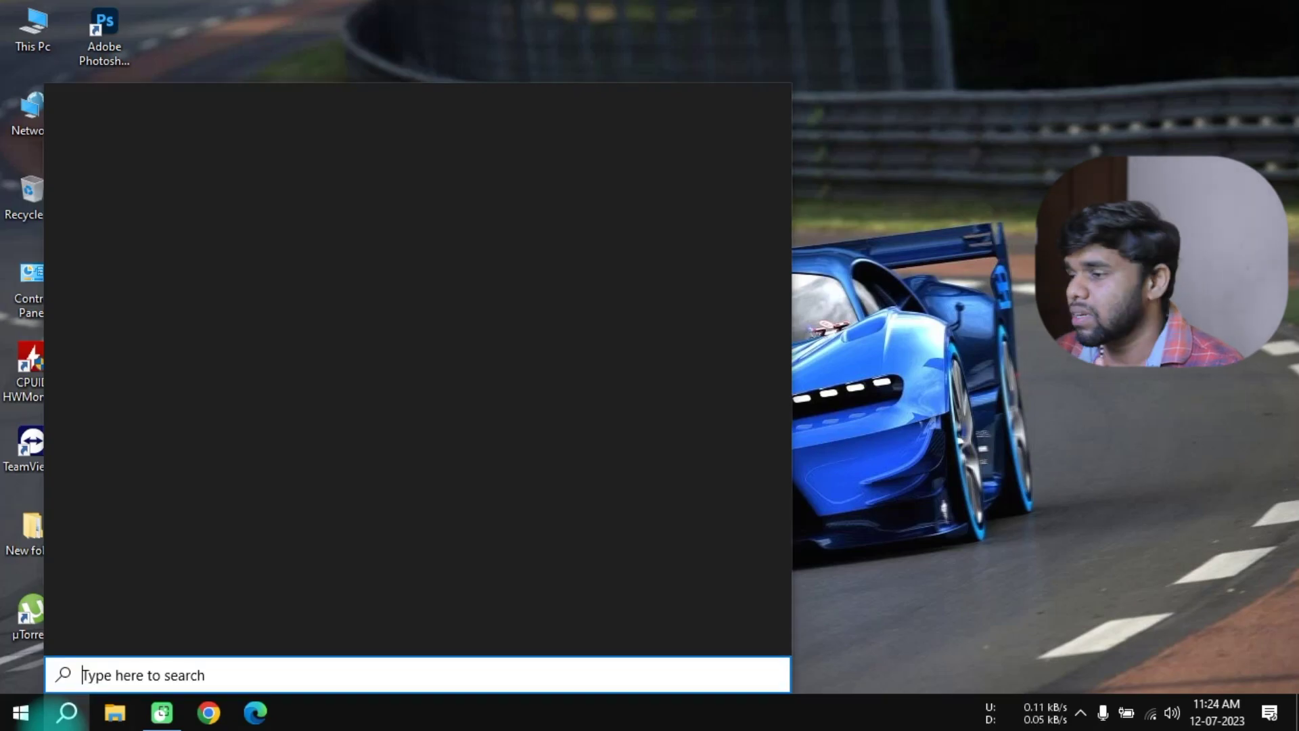
pyautogui.write('iru')
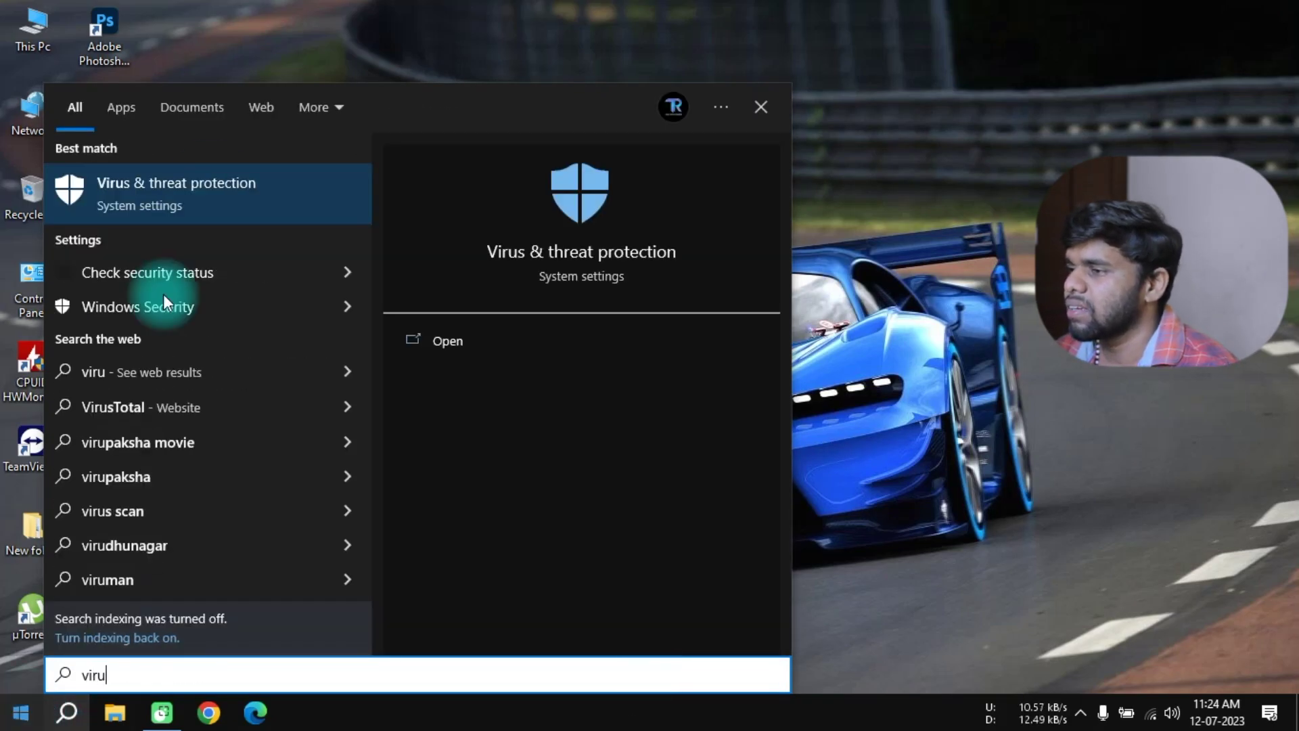
pyautogui.click(210, 182)
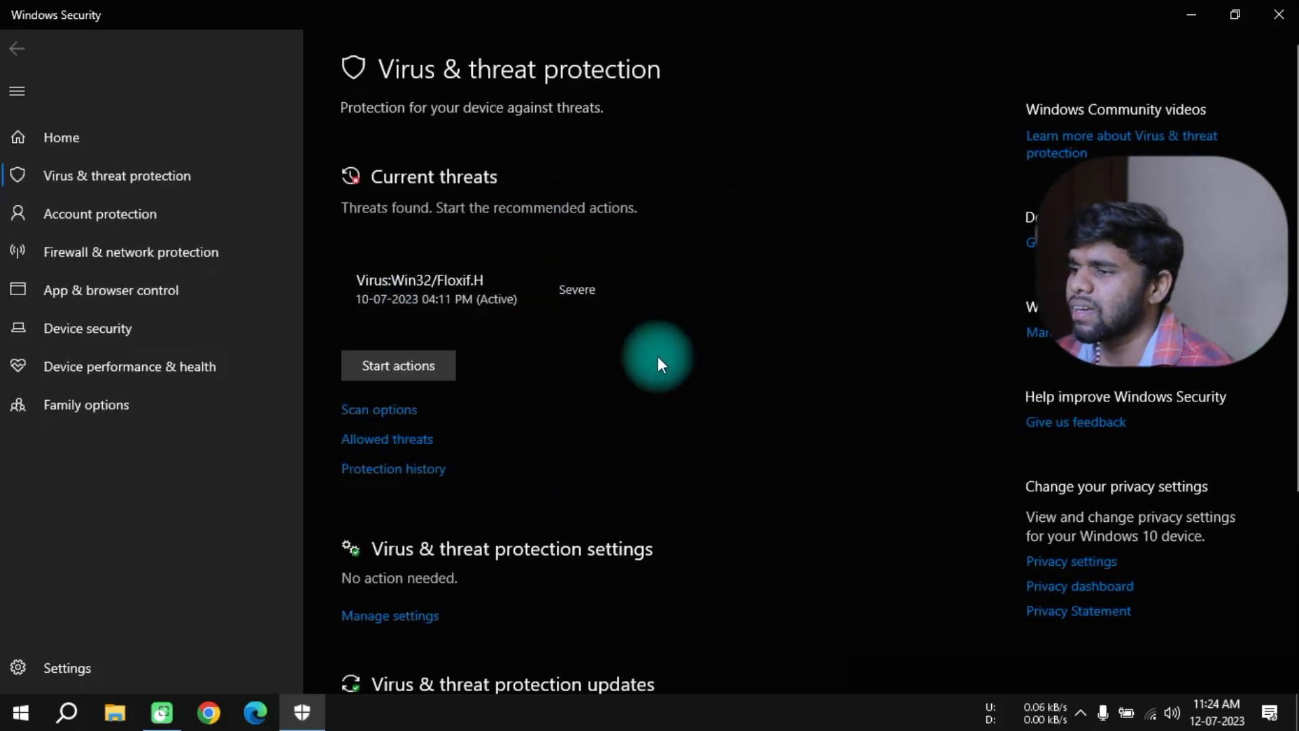
pyautogui.click(636, 303)
pyautogui.click(384, 423)
pyautogui.click(407, 551)
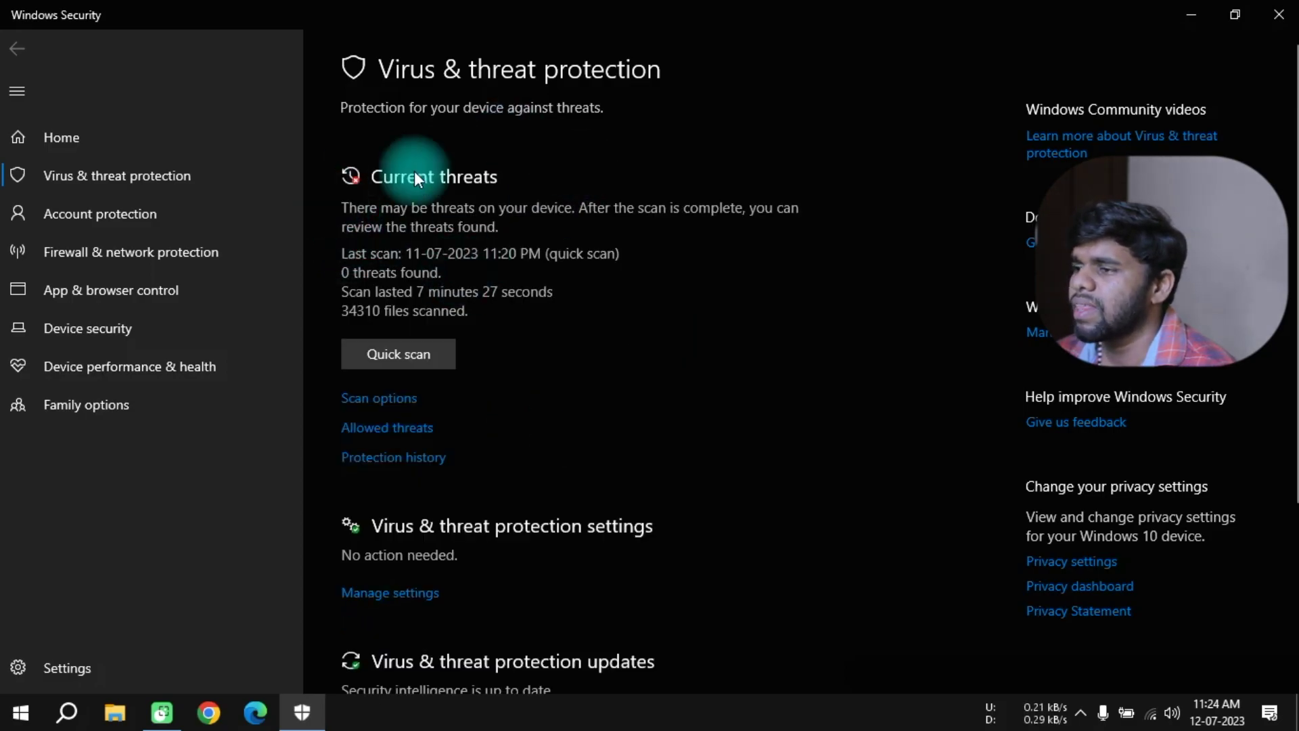
# Start a quick scan, apply the Remove action to the Floxif.H threat again, and close Windows Security.
pyautogui.click(398, 351)
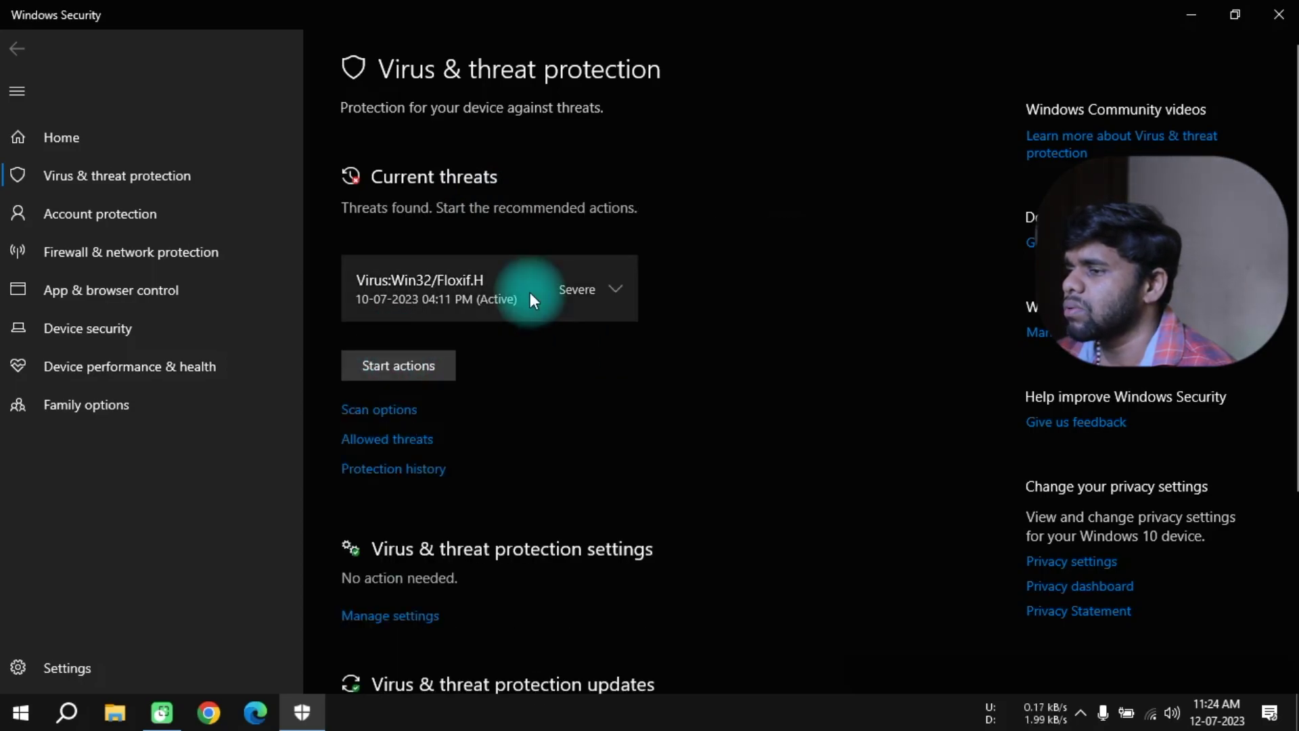
pyautogui.click(612, 289)
pyautogui.click(405, 424)
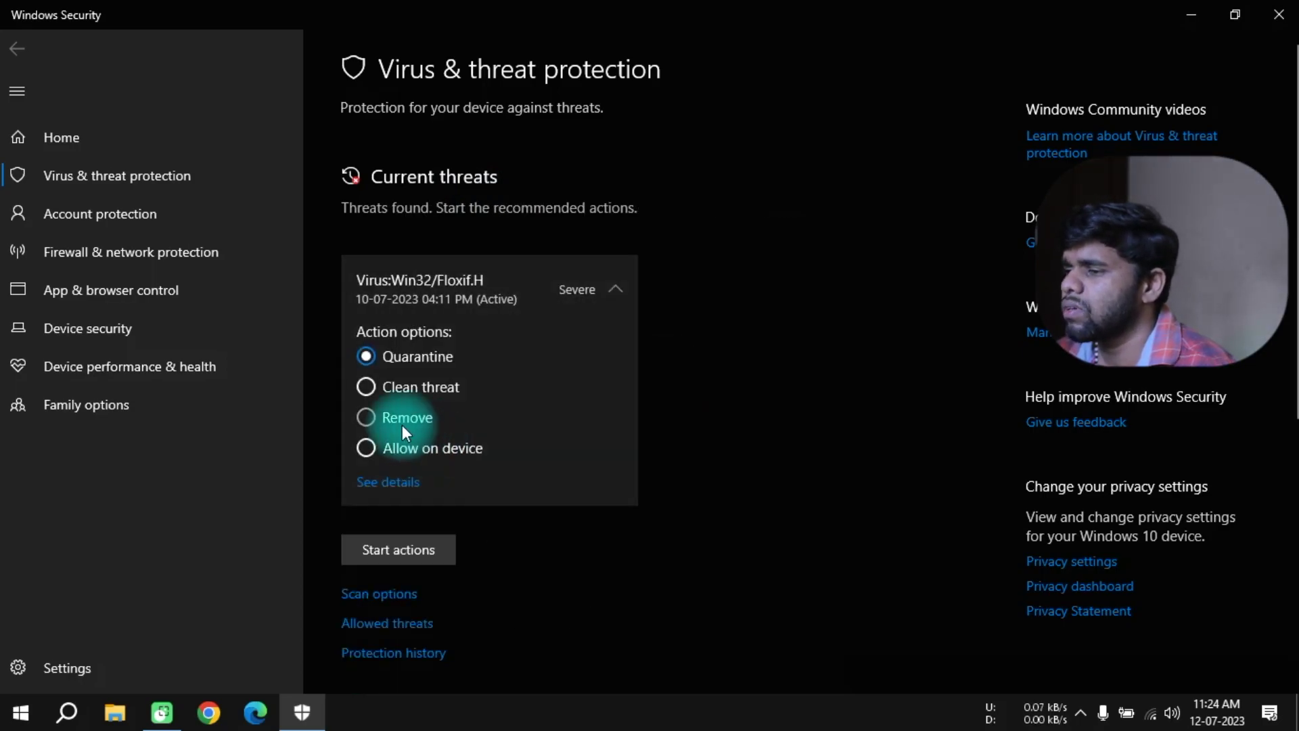
pyautogui.click(408, 549)
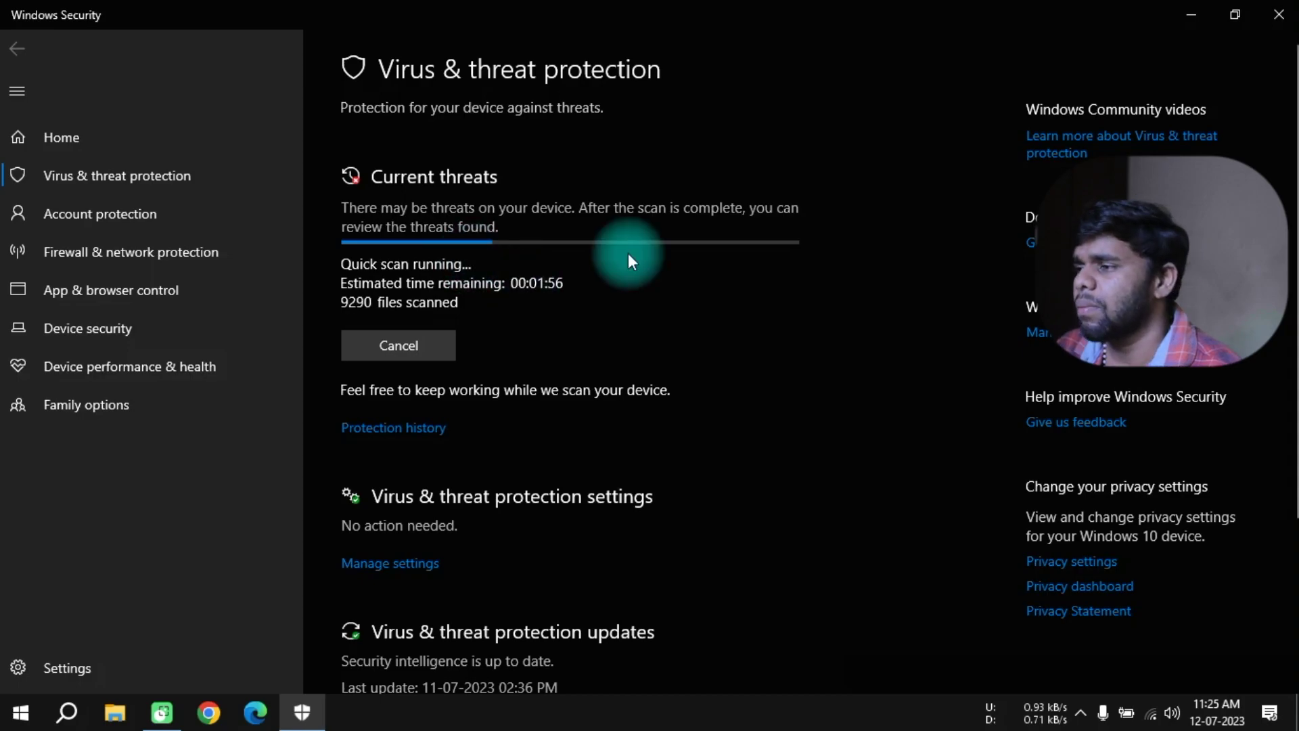
pyautogui.click(1279, 15)
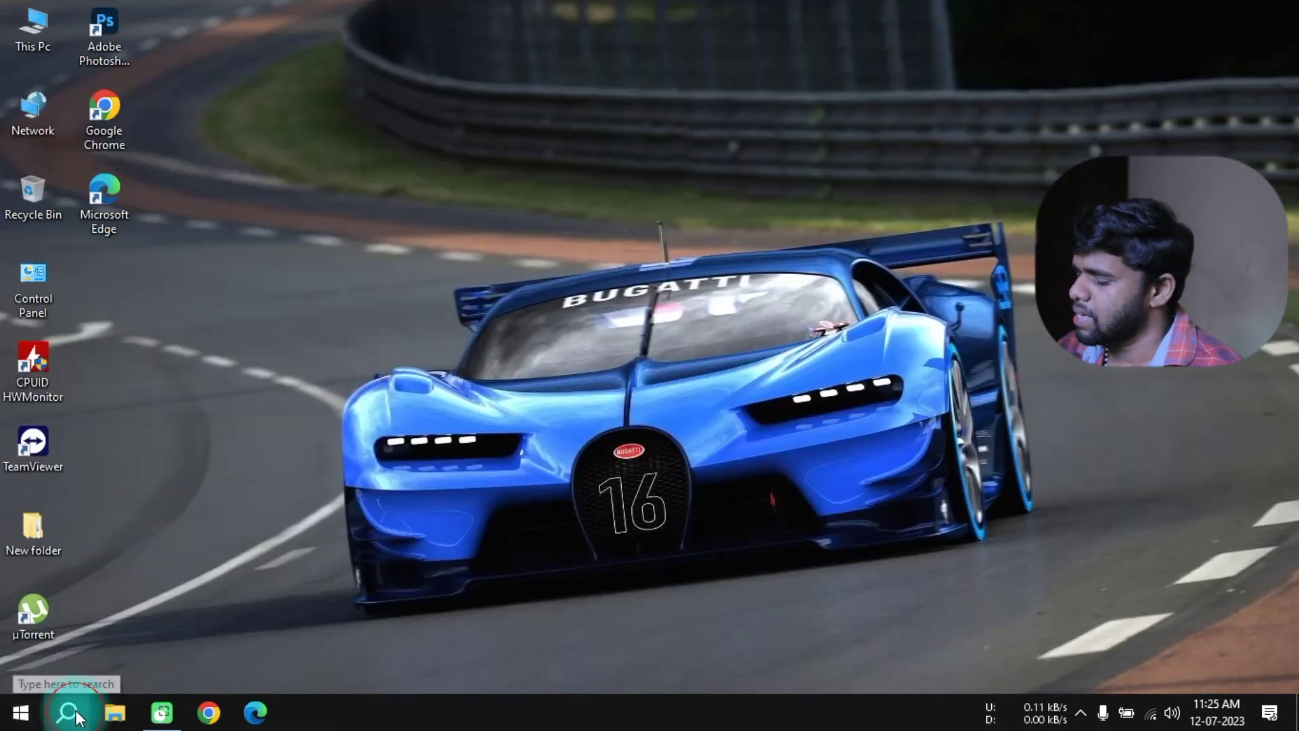
# Open the Windows Update settings, start a check for updates and close the window.
pyautogui.click(68, 712)
pyautogui.write('upda')
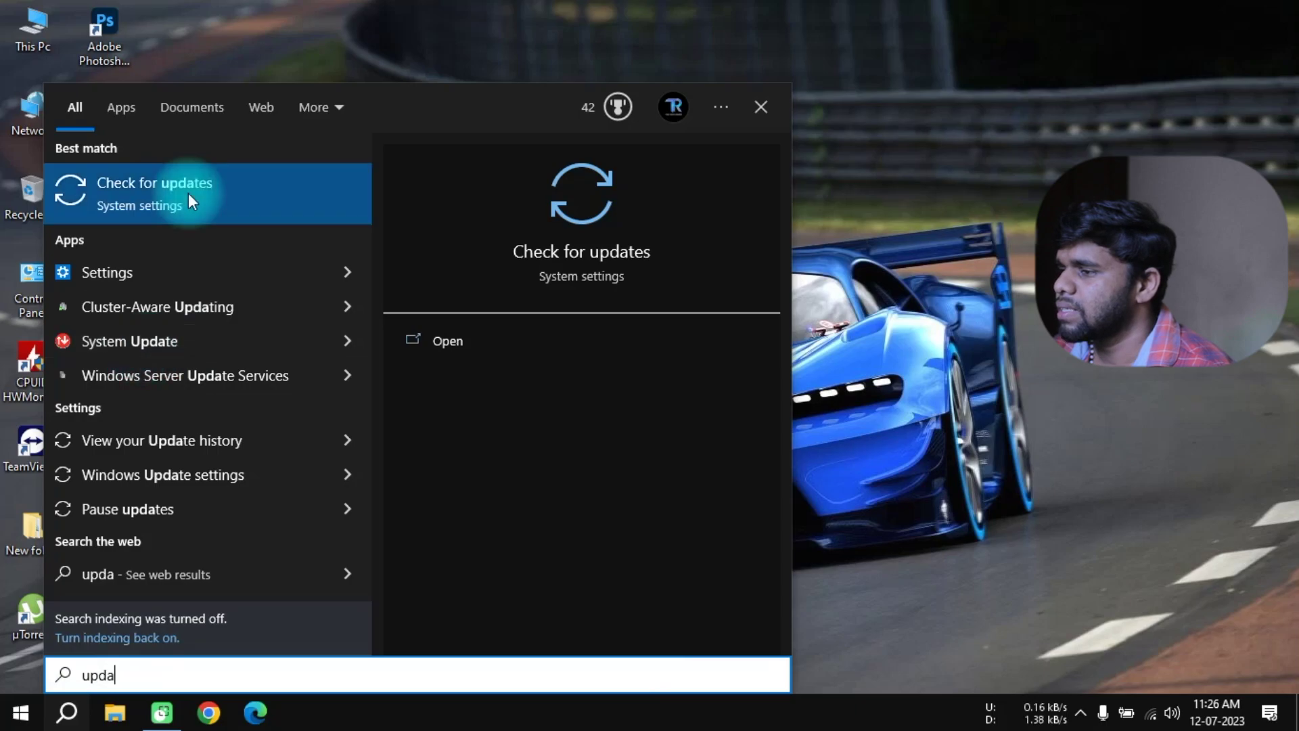
pyautogui.click(189, 192)
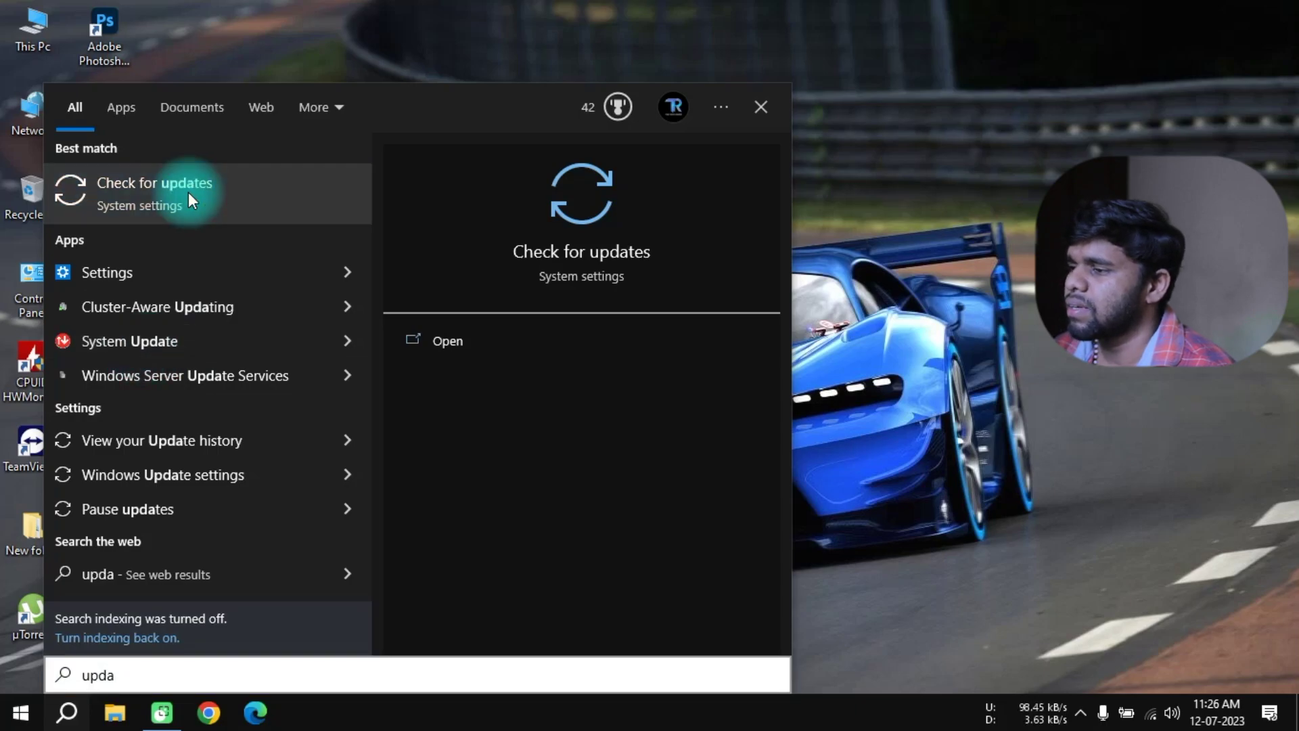
pyautogui.click(241, 454)
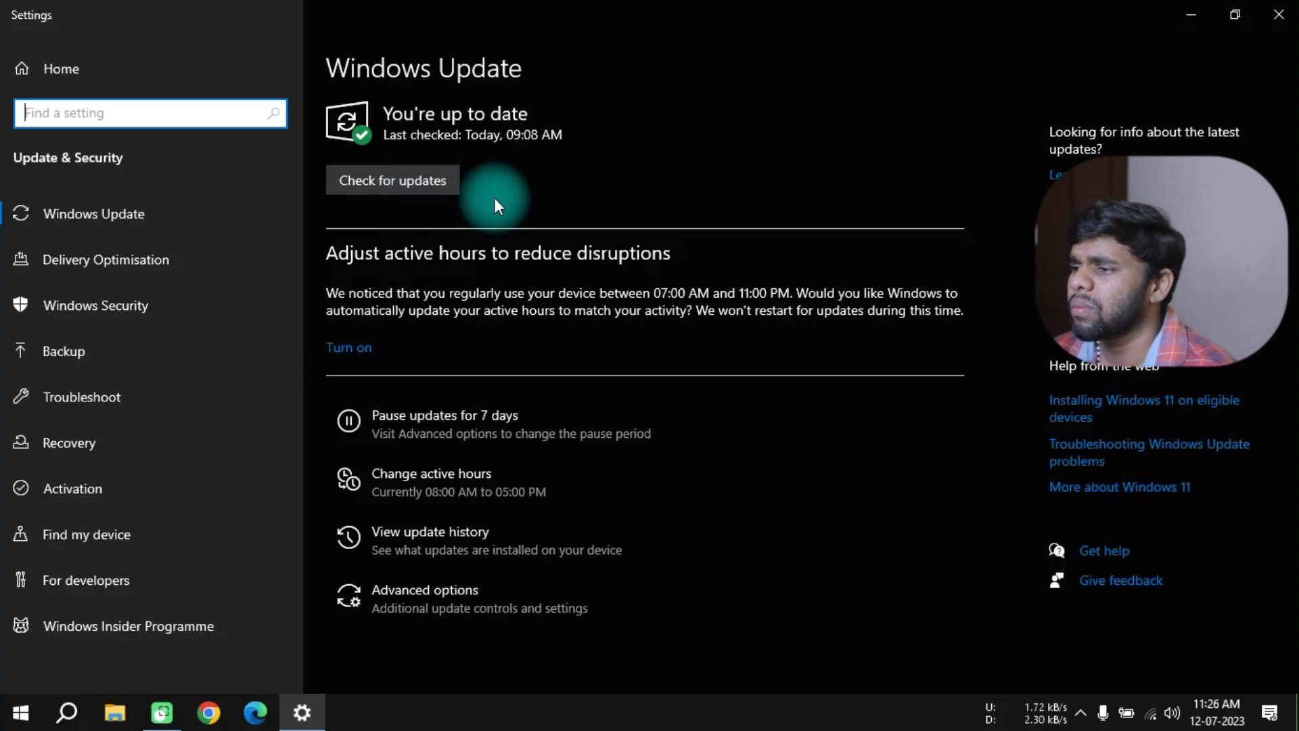
pyautogui.click(416, 188)
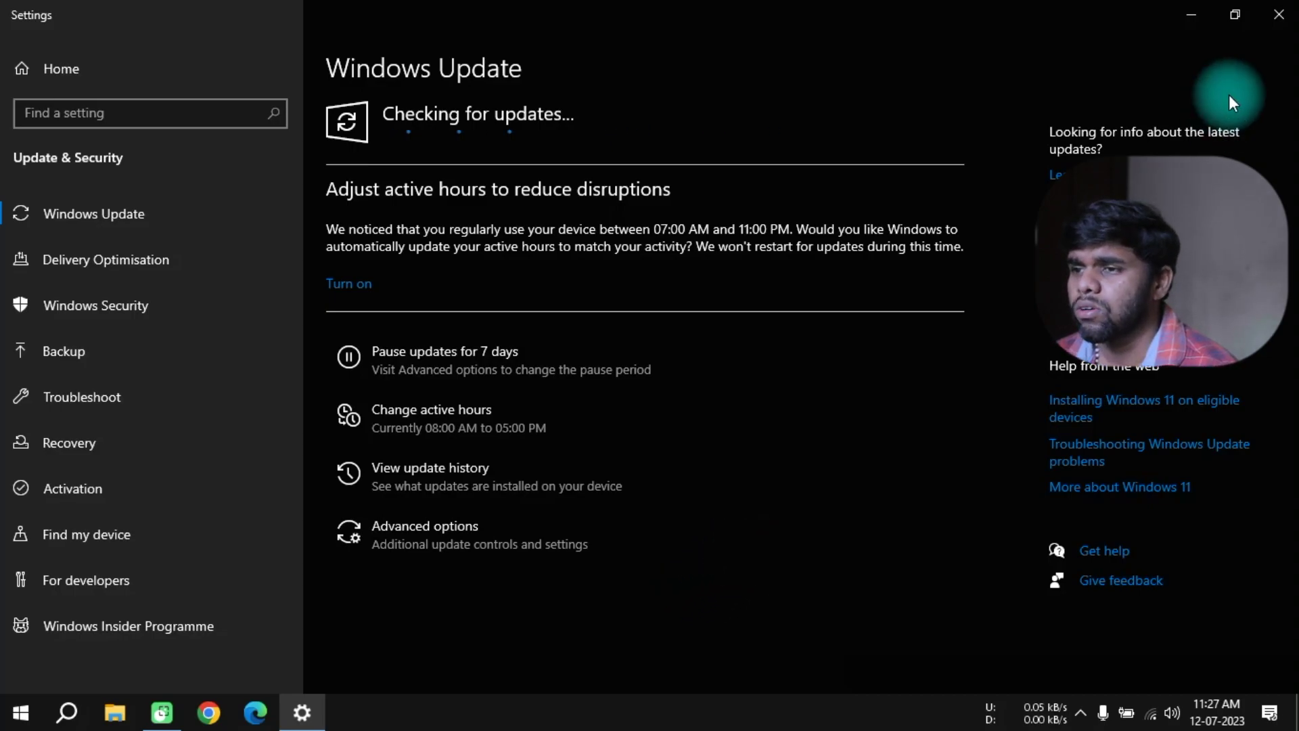
pyautogui.click(1275, 27)
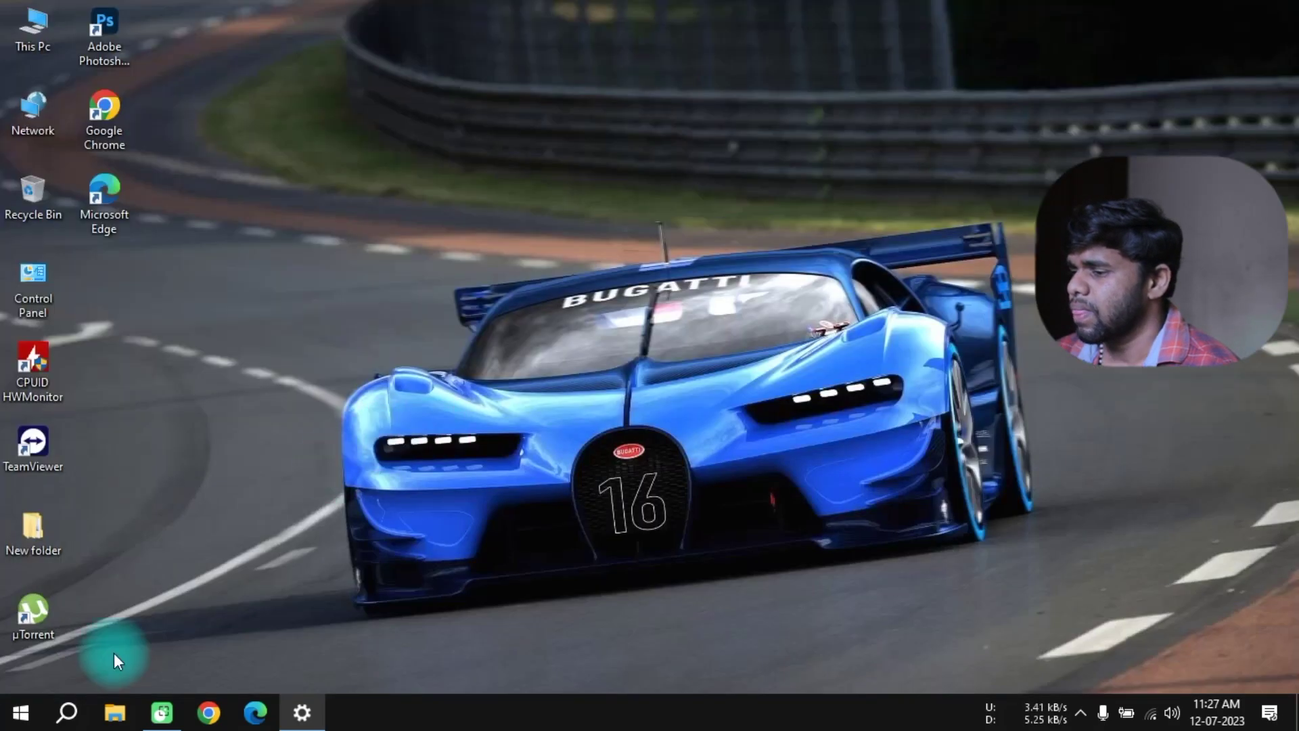
# Open the Storage page of the System settings and go into the Temporary files category of Local Disk (C:).
pyautogui.click(68, 714)
pyautogui.write('sys')
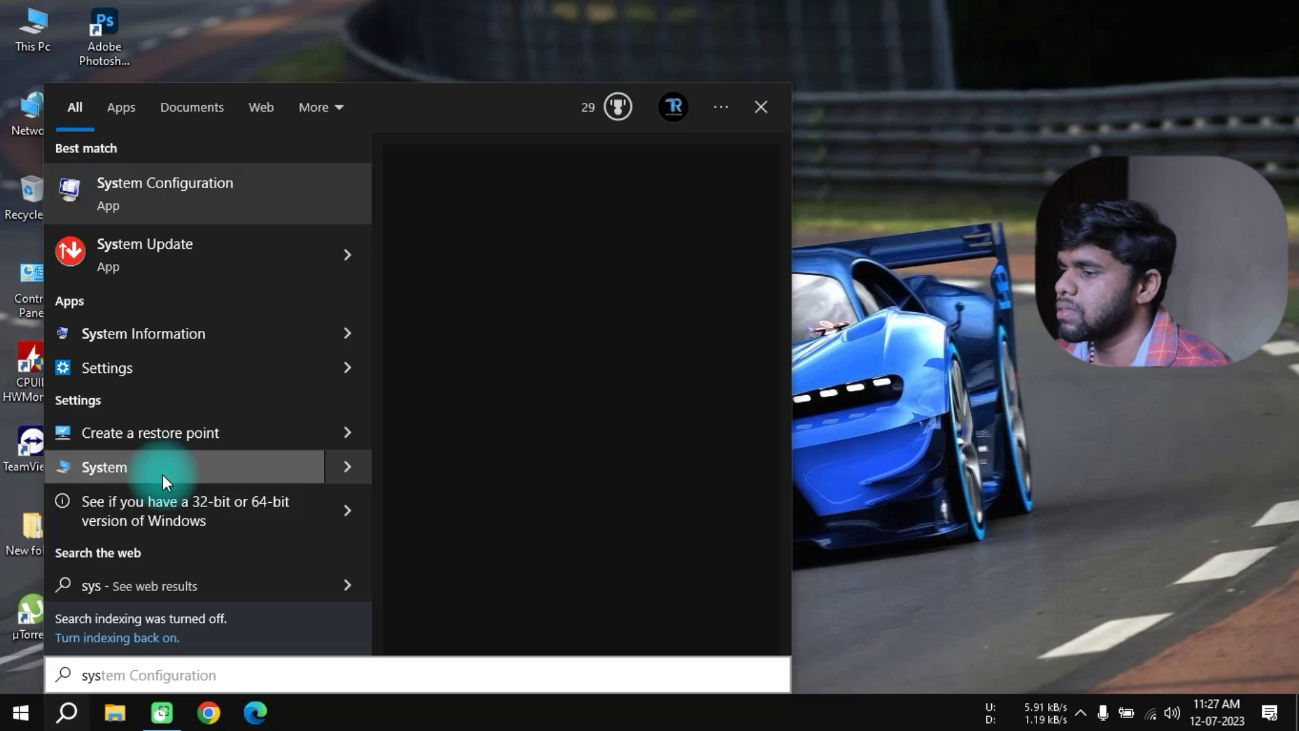
pyautogui.click(163, 474)
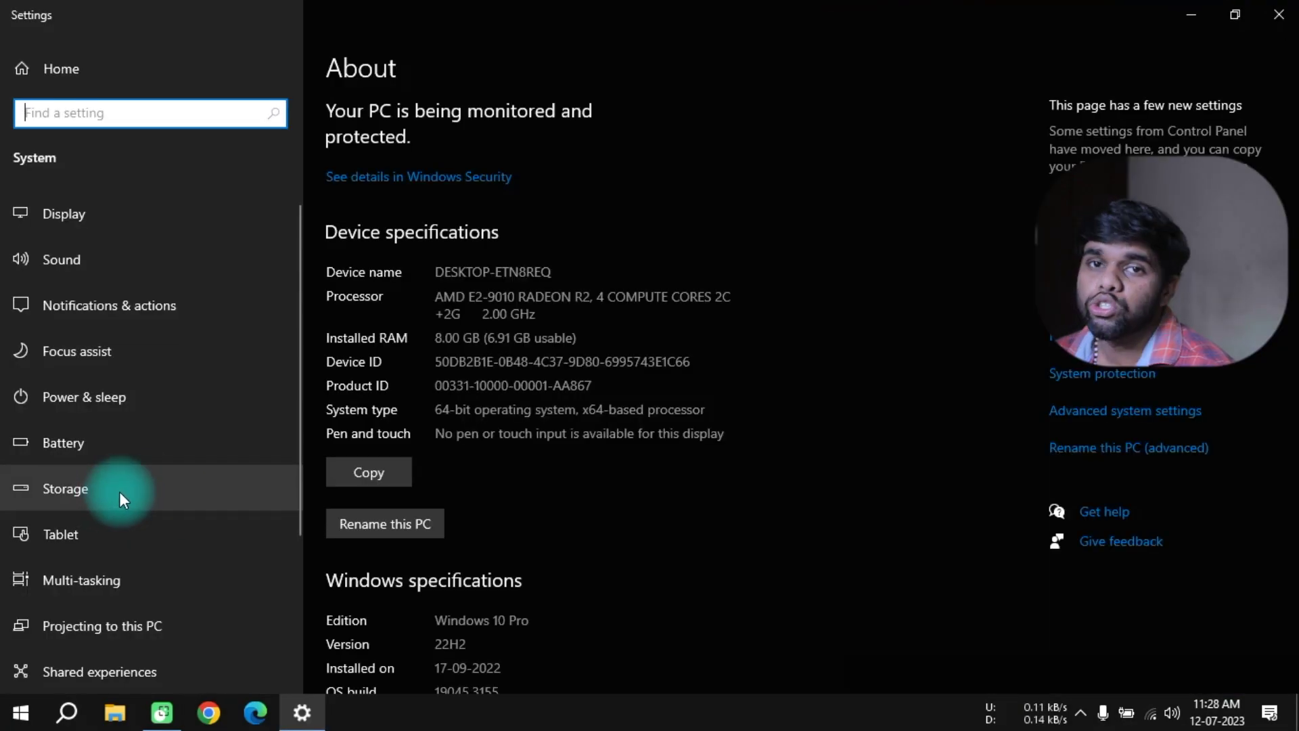
pyautogui.click(119, 489)
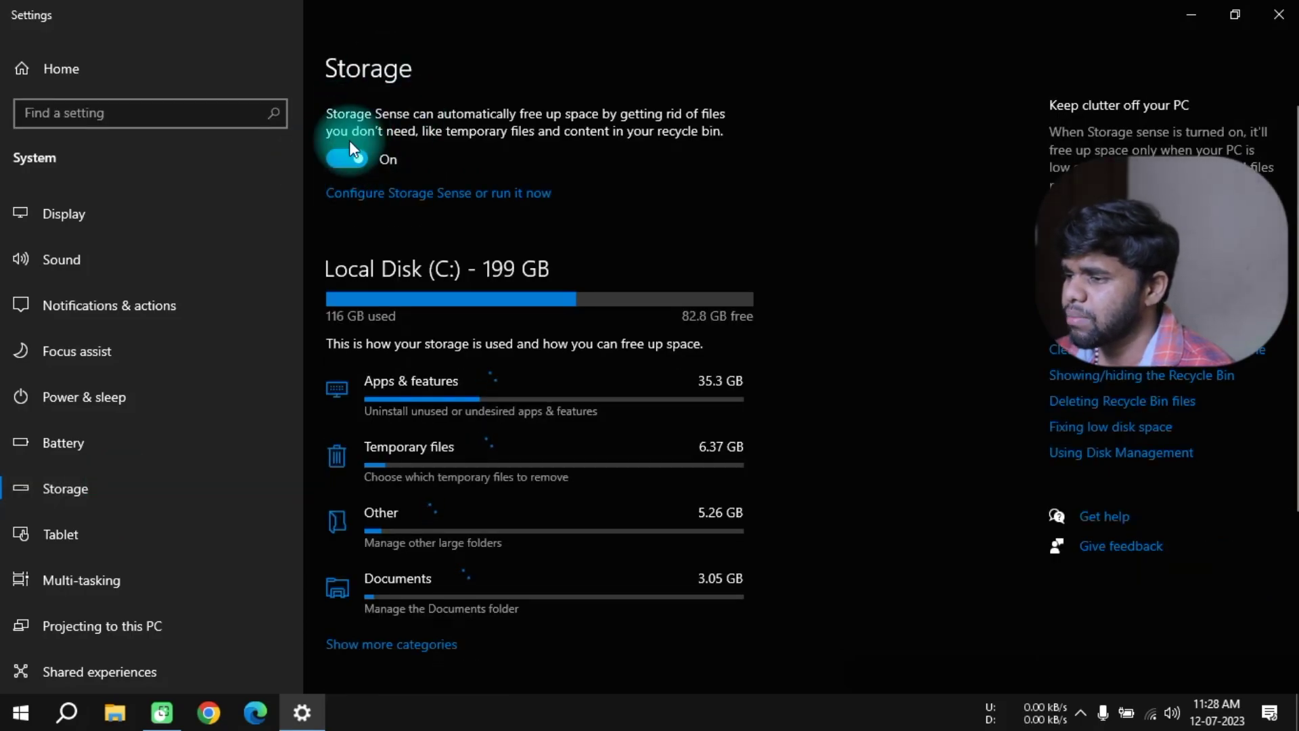
pyautogui.click(404, 462)
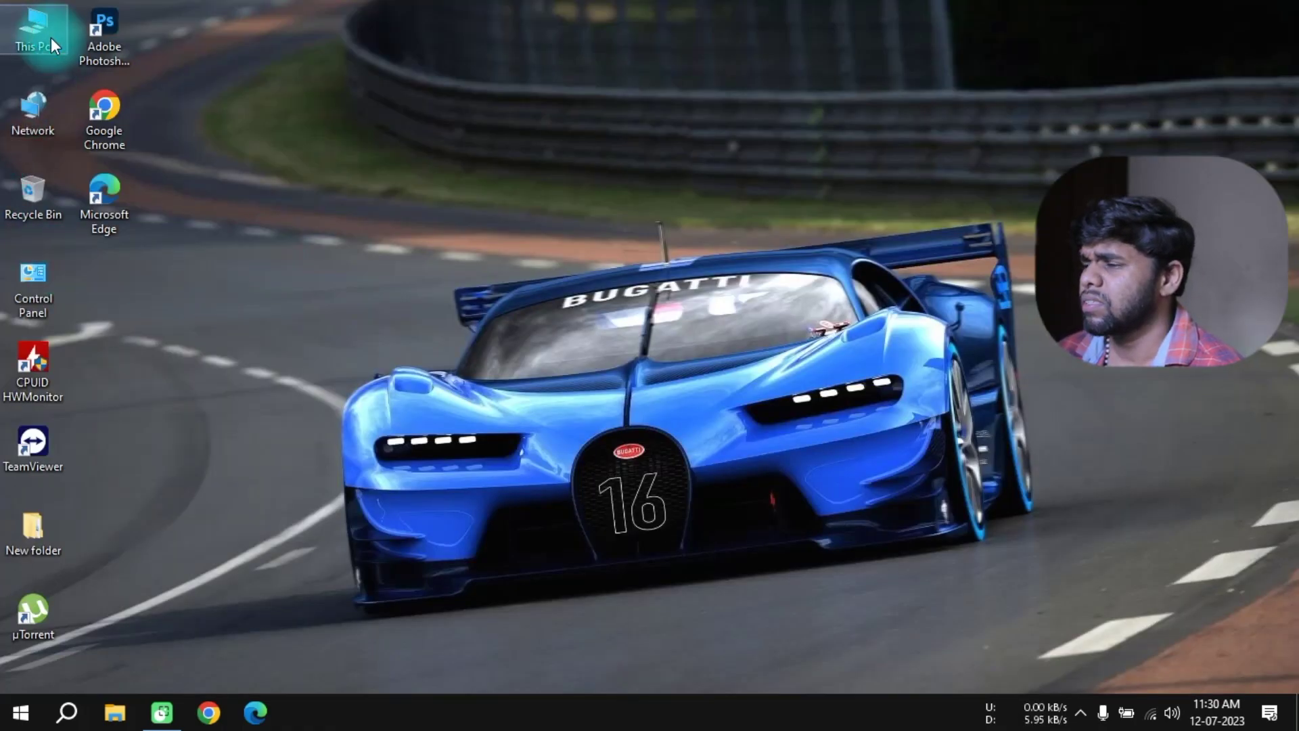
# Look at the contents of Local Disk (C:) from This Pc and close the folder window.
pyautogui.doubleClick(50, 38)
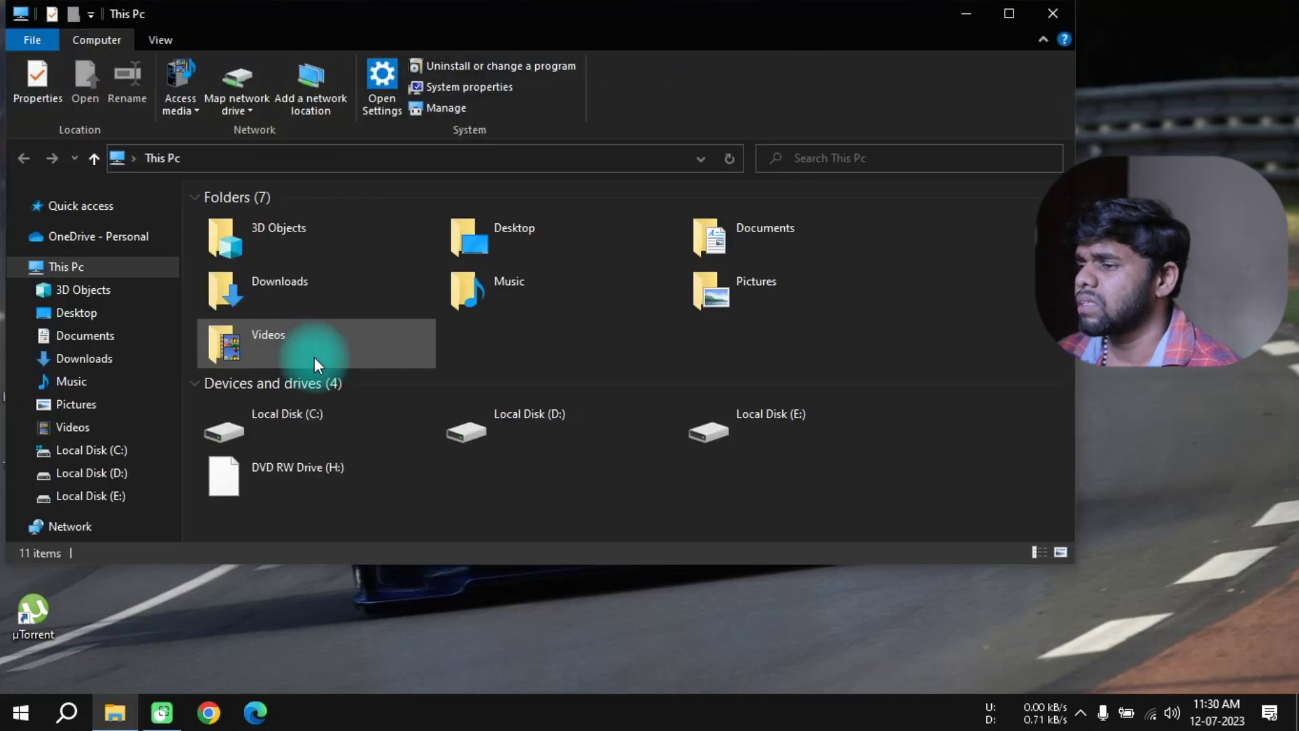
pyautogui.doubleClick(295, 424)
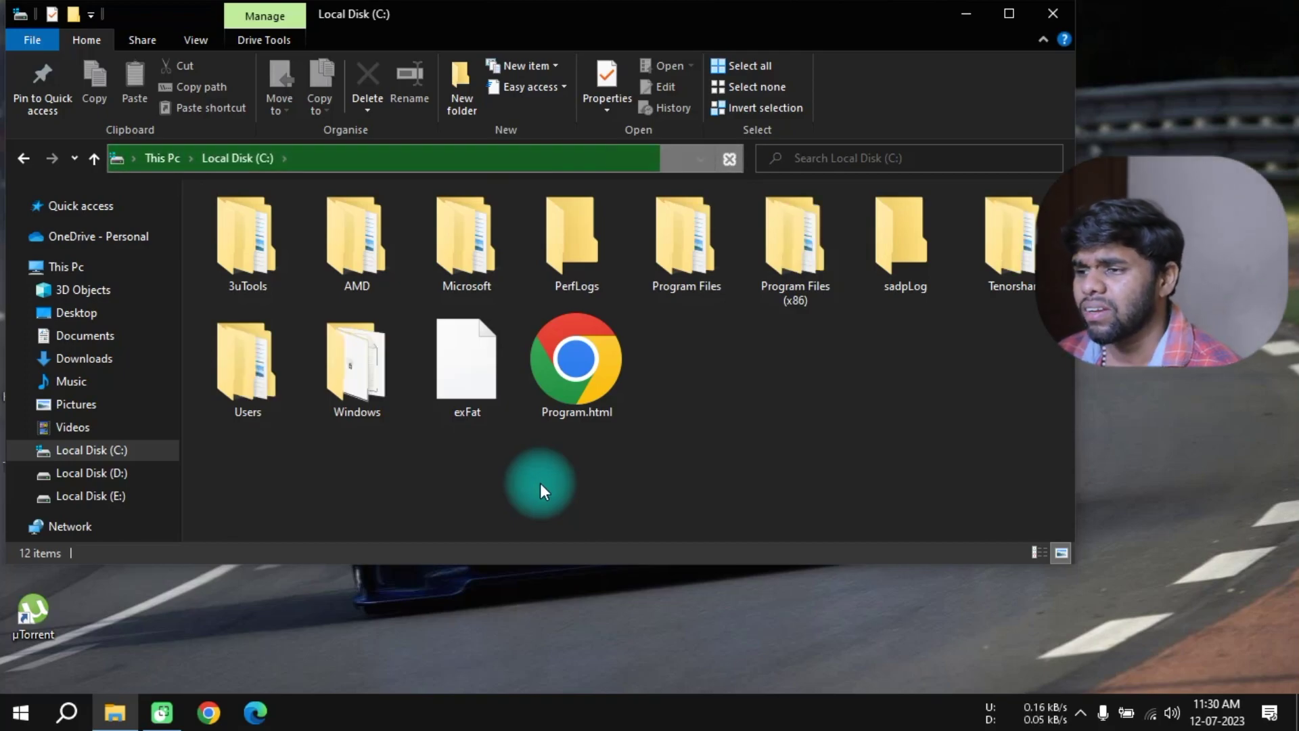
pyautogui.click(1049, 17)
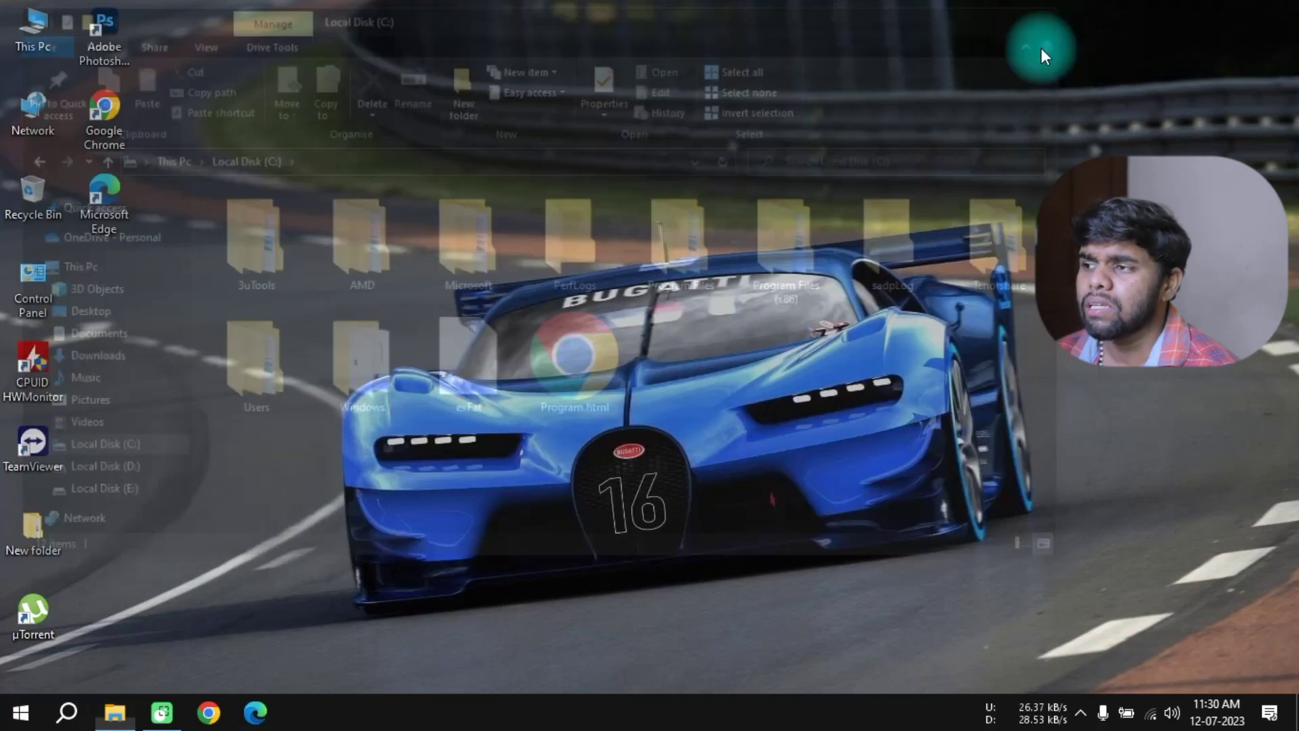
pyautogui.rightClick(514, 146)
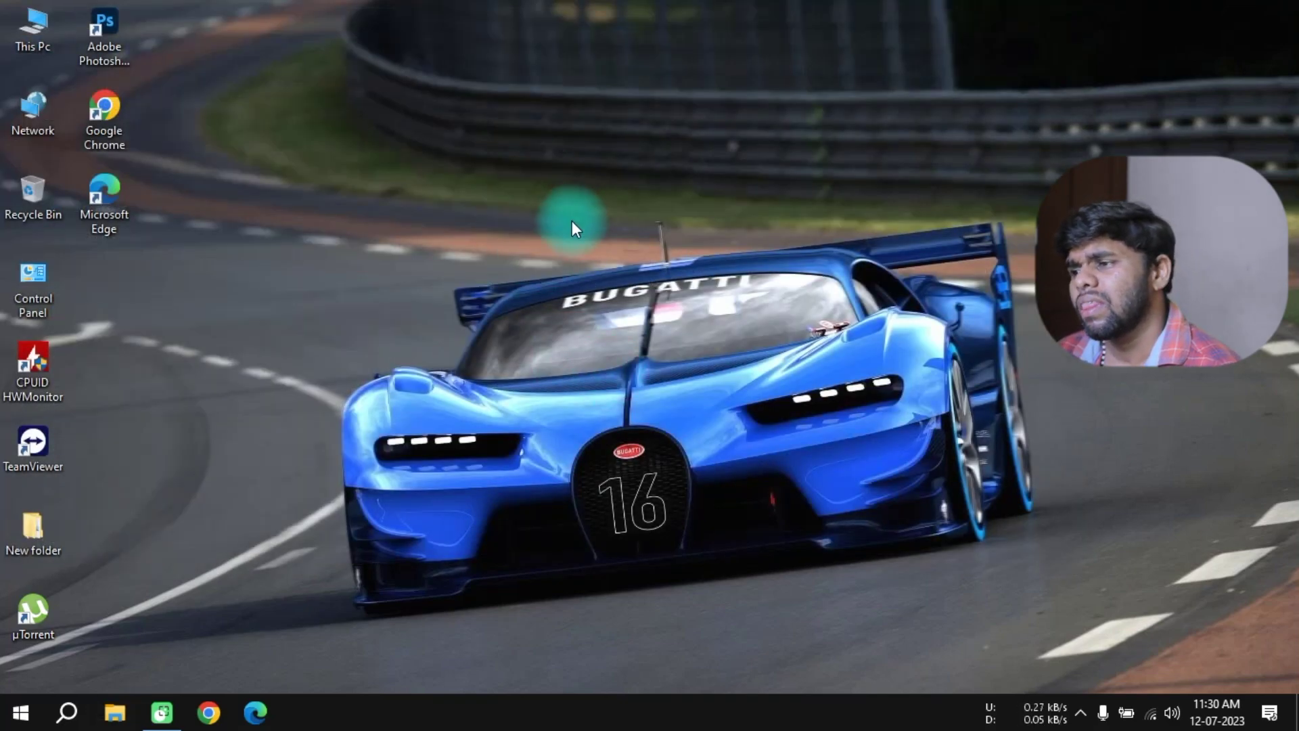
pyautogui.click(579, 232)
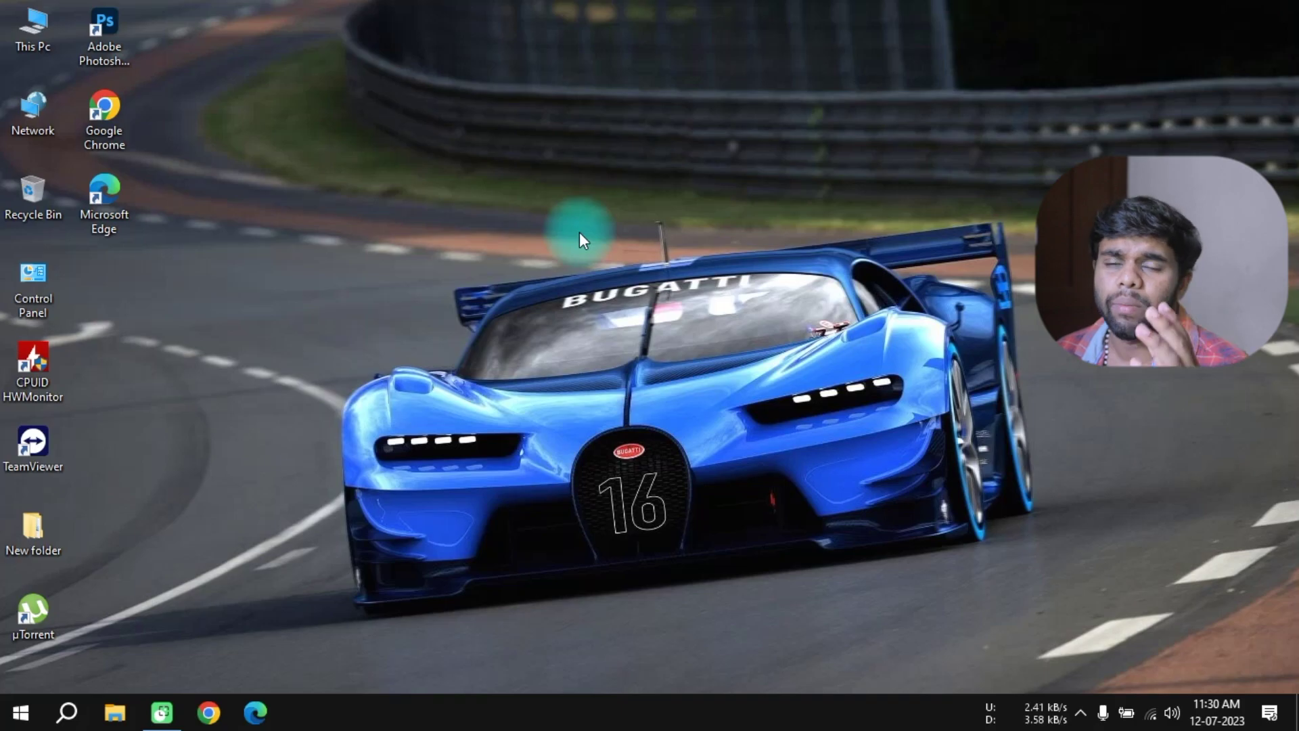